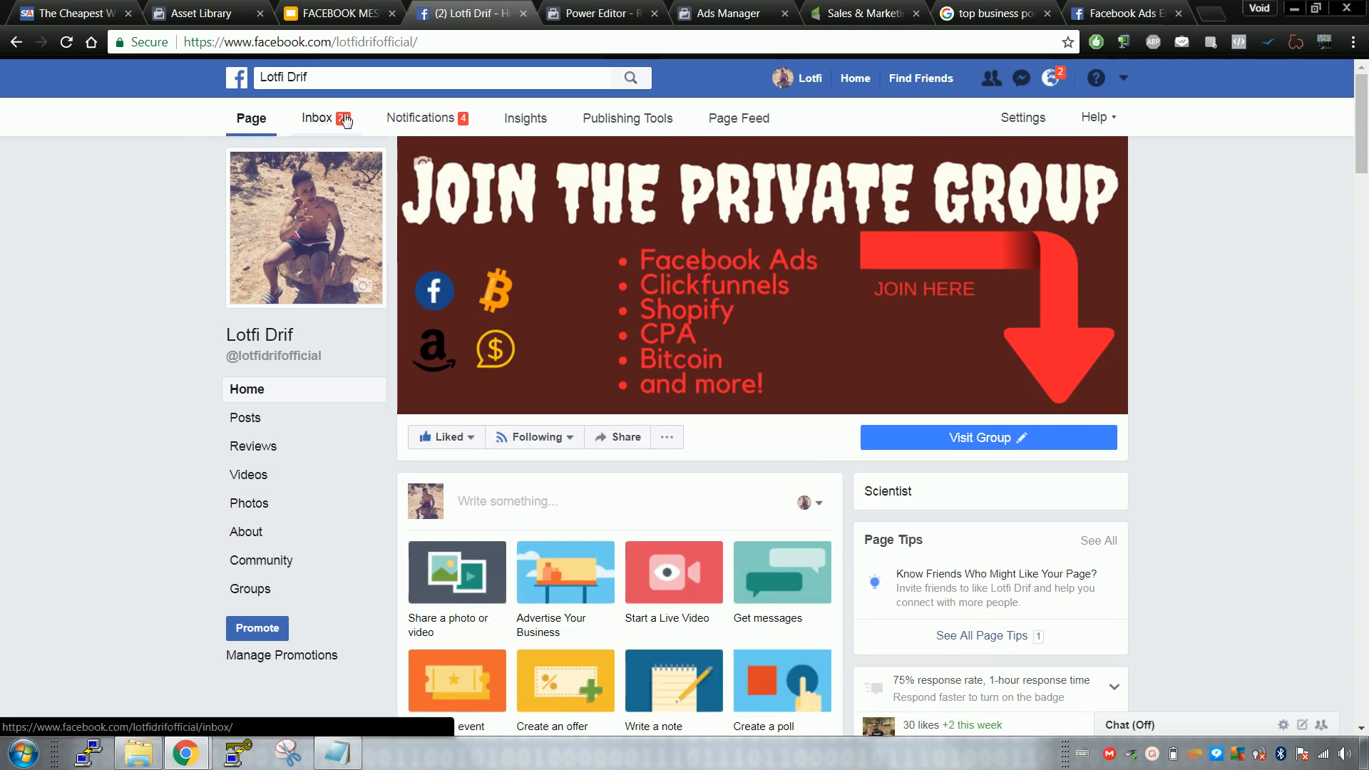
# - Examine the Sponsored Messages - Black Friday campaign's results, cost, click, impression and CTR columns in the Ads Reporting report
pyautogui.click(617, 8)
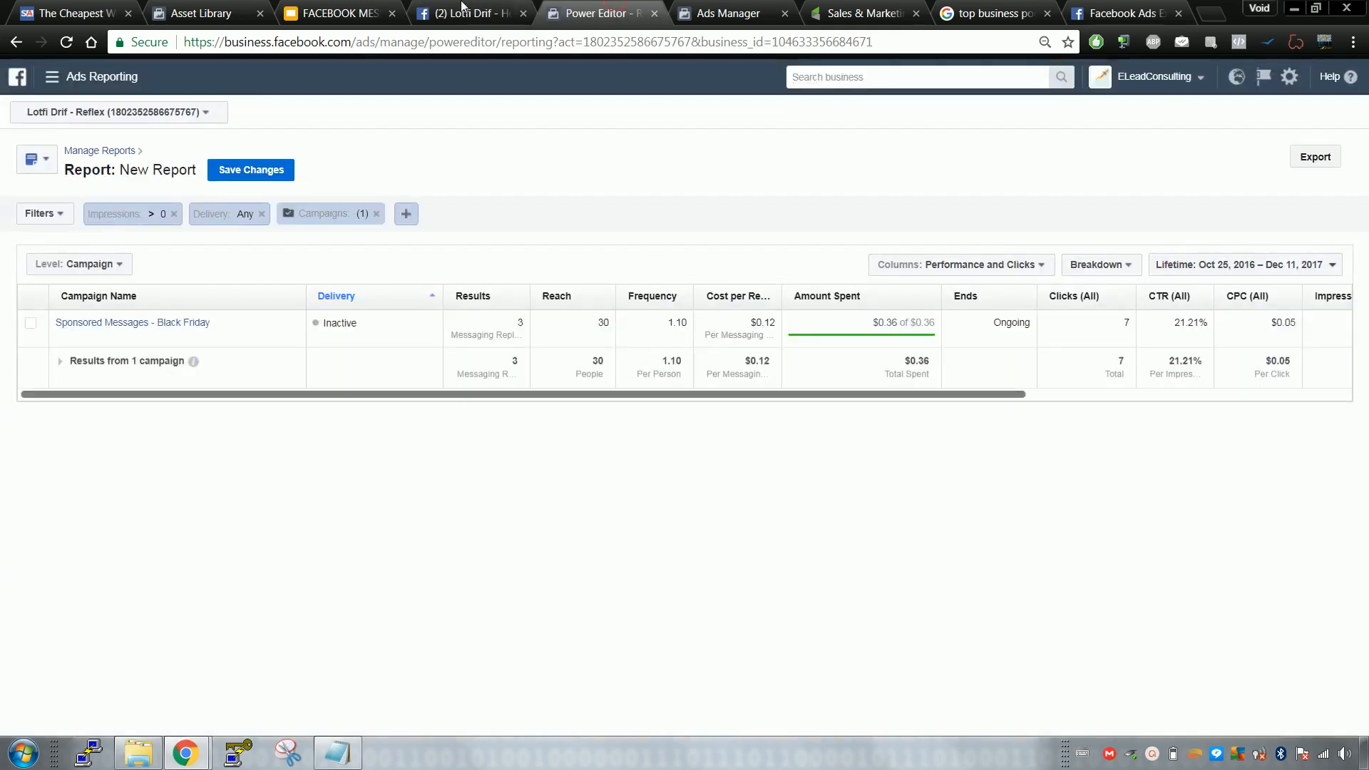
pyautogui.click(716, 8)
pyautogui.click(620, 10)
pyautogui.moveTo(527, 397); pyautogui.dragTo(465, 398)
pyautogui.moveTo(991, 396); pyautogui.dragTo(1265, 385)
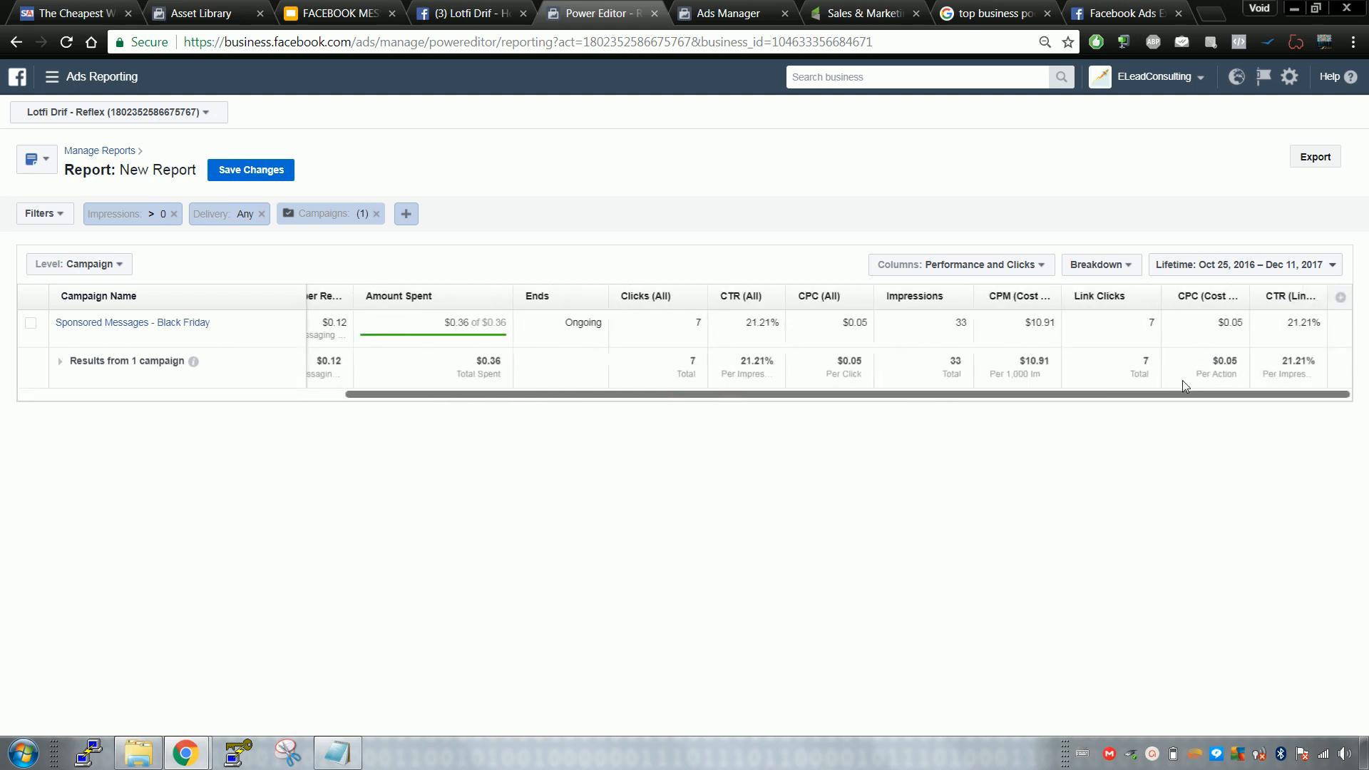
pyautogui.moveTo(1187, 388); pyautogui.dragTo(472, 380)
pyautogui.click(1047, 422)
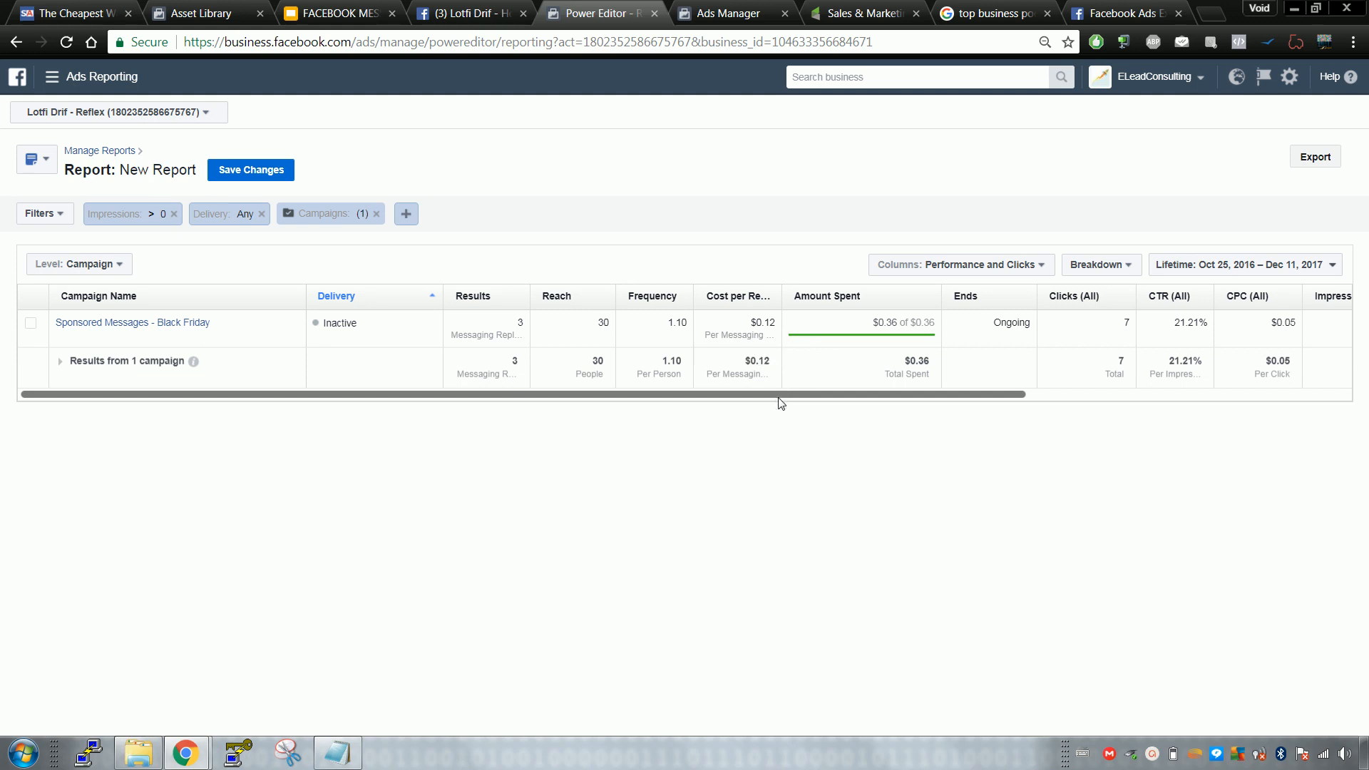
pyautogui.hscroll(3, 764, 400)
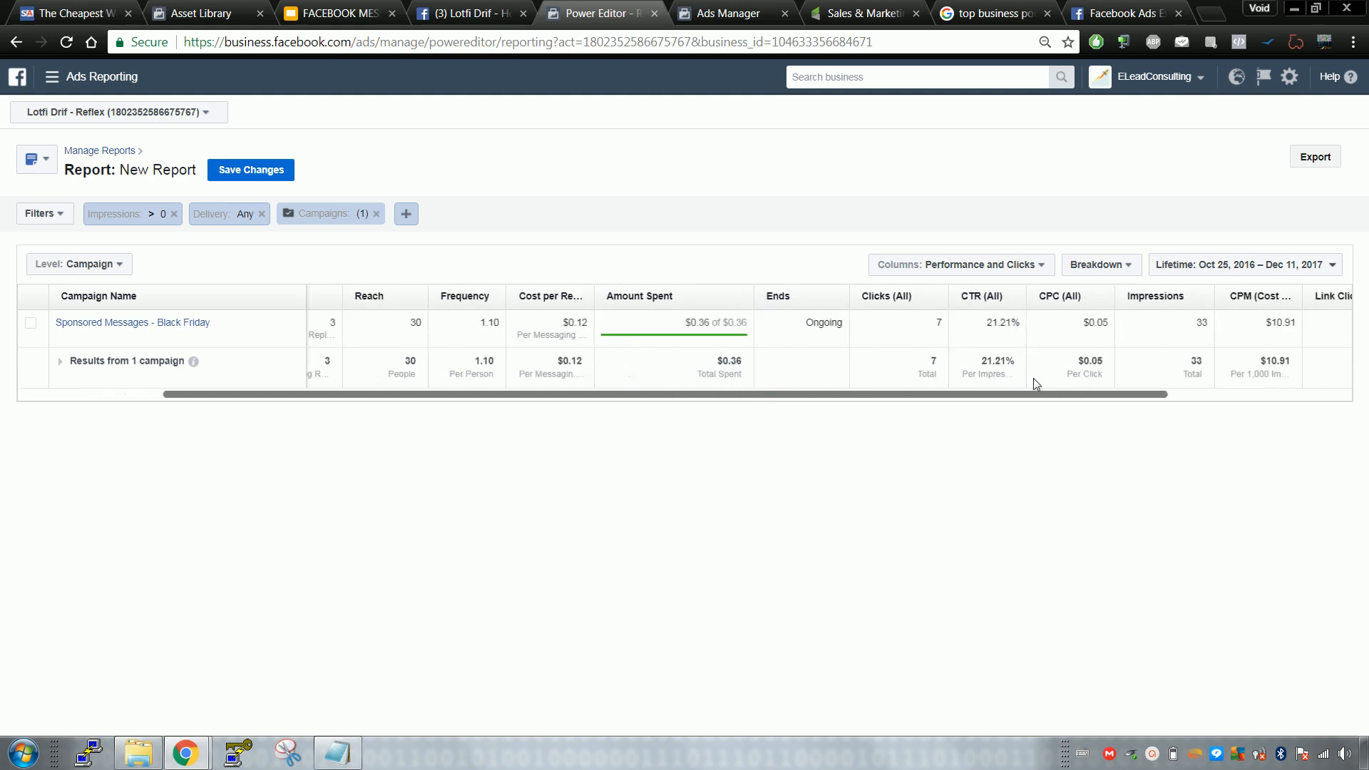
pyautogui.moveTo(1029, 389); pyautogui.dragTo(1038, 390)
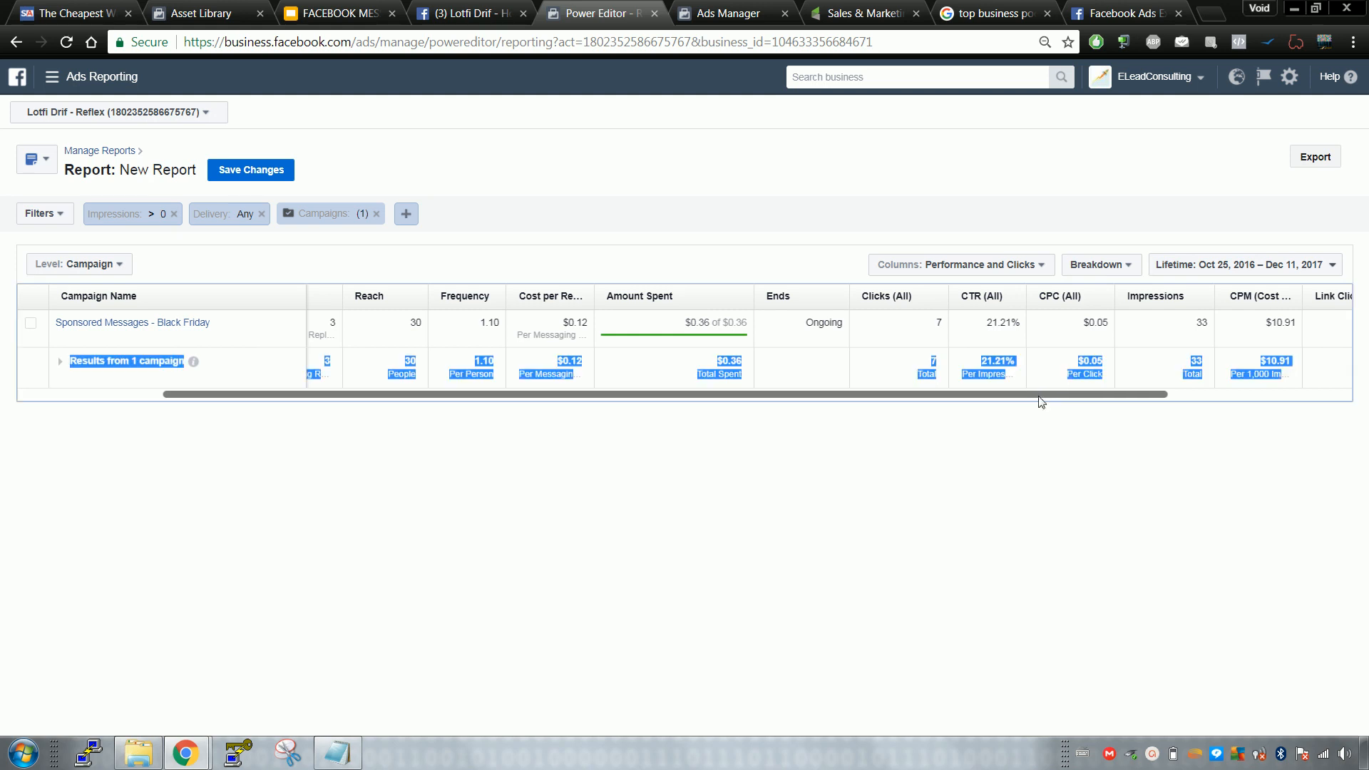
pyautogui.click(1048, 448)
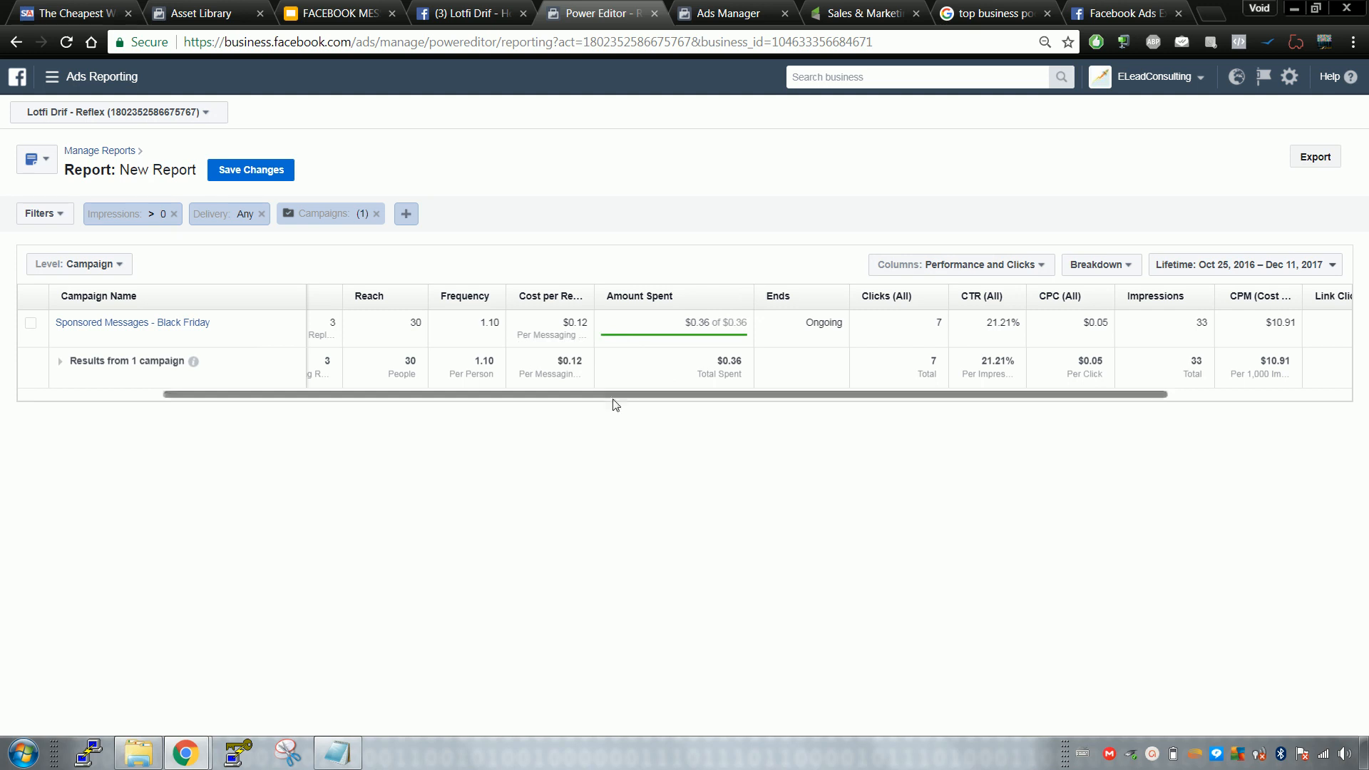
pyautogui.moveTo(606, 395); pyautogui.dragTo(538, 396)
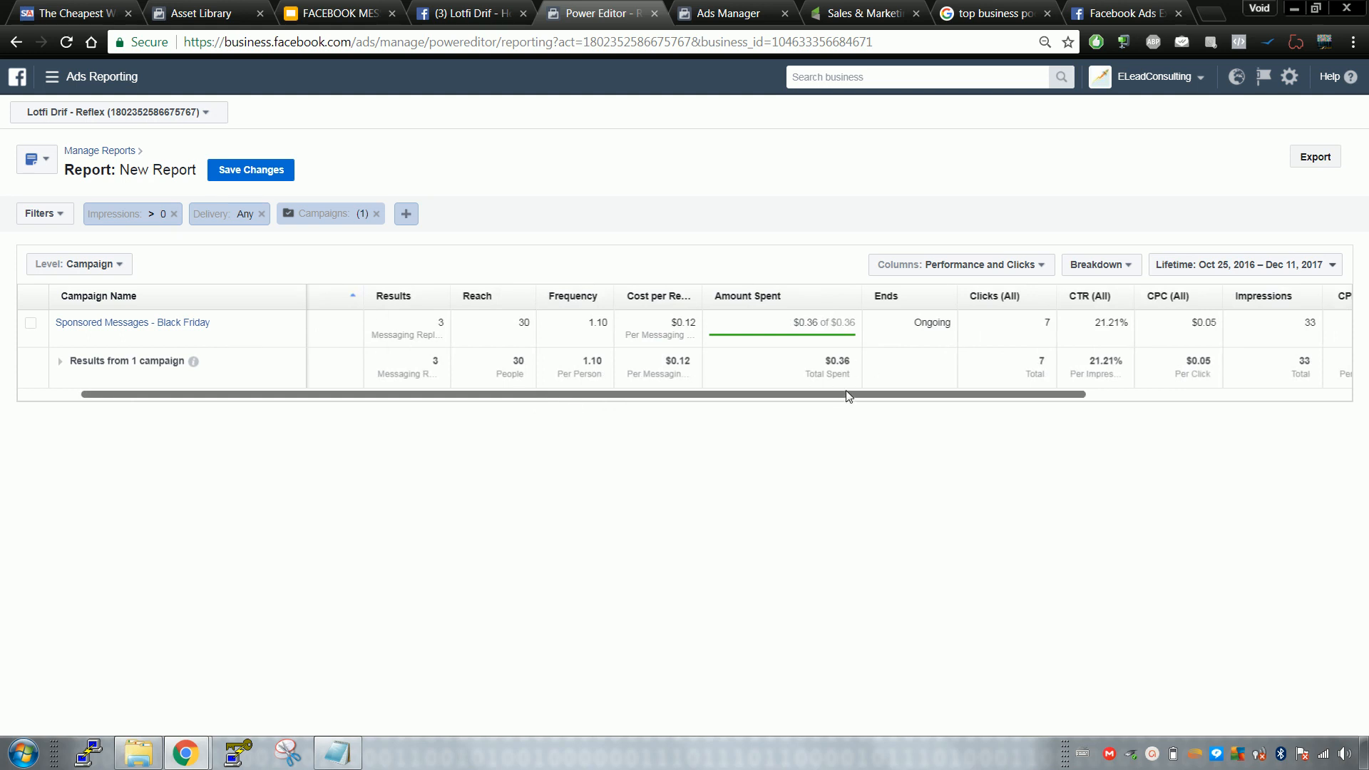
pyautogui.moveTo(838, 387); pyautogui.dragTo(1159, 397)
pyautogui.click(1160, 427)
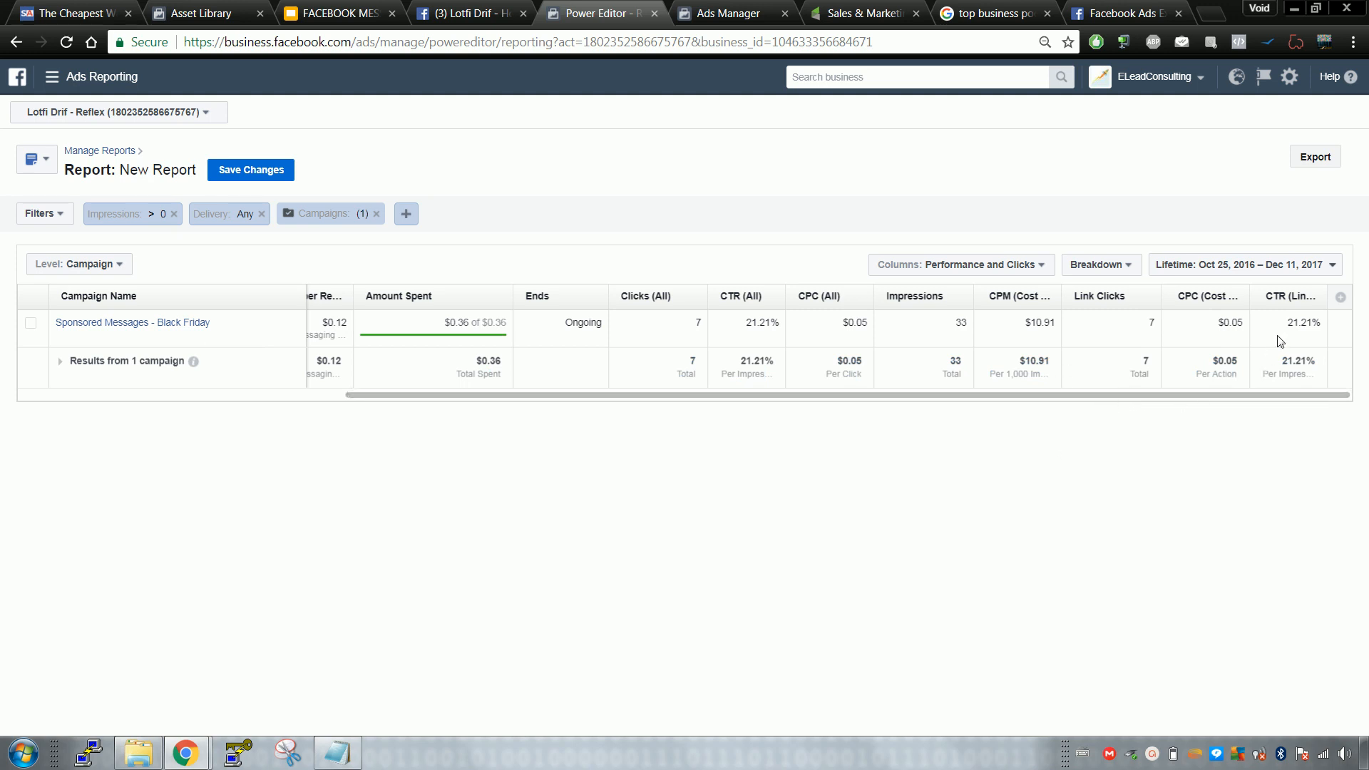
pyautogui.moveTo(1289, 324)
pyautogui.mouseDown()
pyautogui.moveTo(1334, 331)
pyautogui.moveTo(1304, 333)
pyautogui.mouseUp()
pyautogui.moveTo(877, 395); pyautogui.dragTo(519, 390)
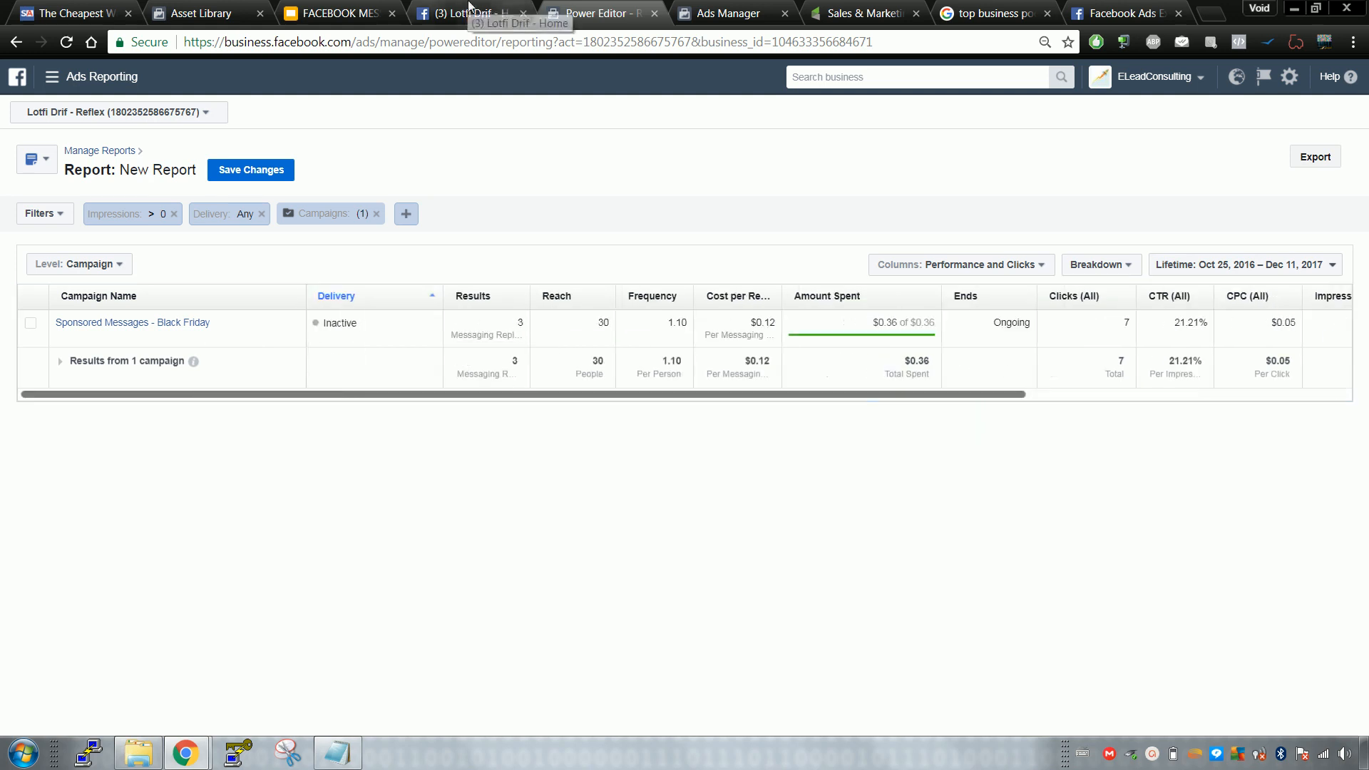
# - Review the Requirements slide of the Facebook Messenger Ads presentation and return to the campaign report
pyautogui.click(346, 16)
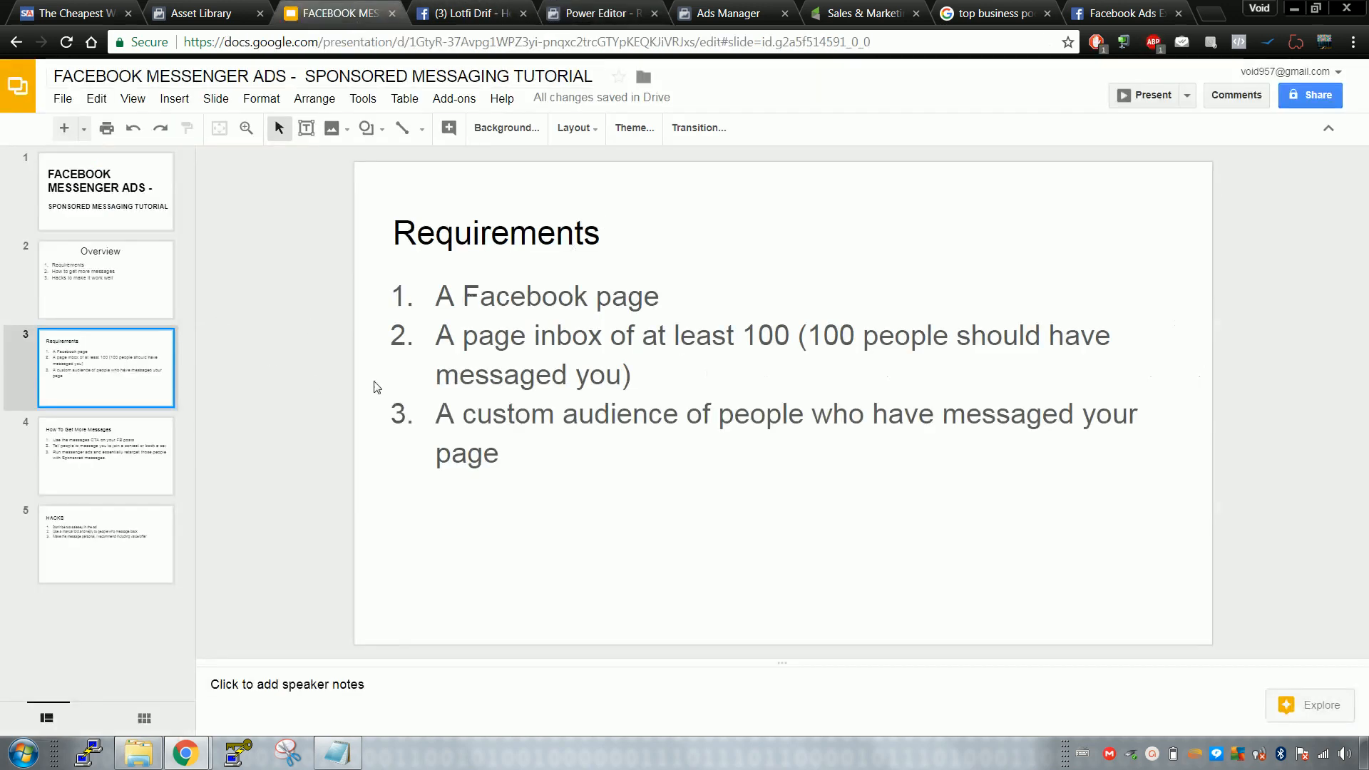
pyautogui.click(499, 13)
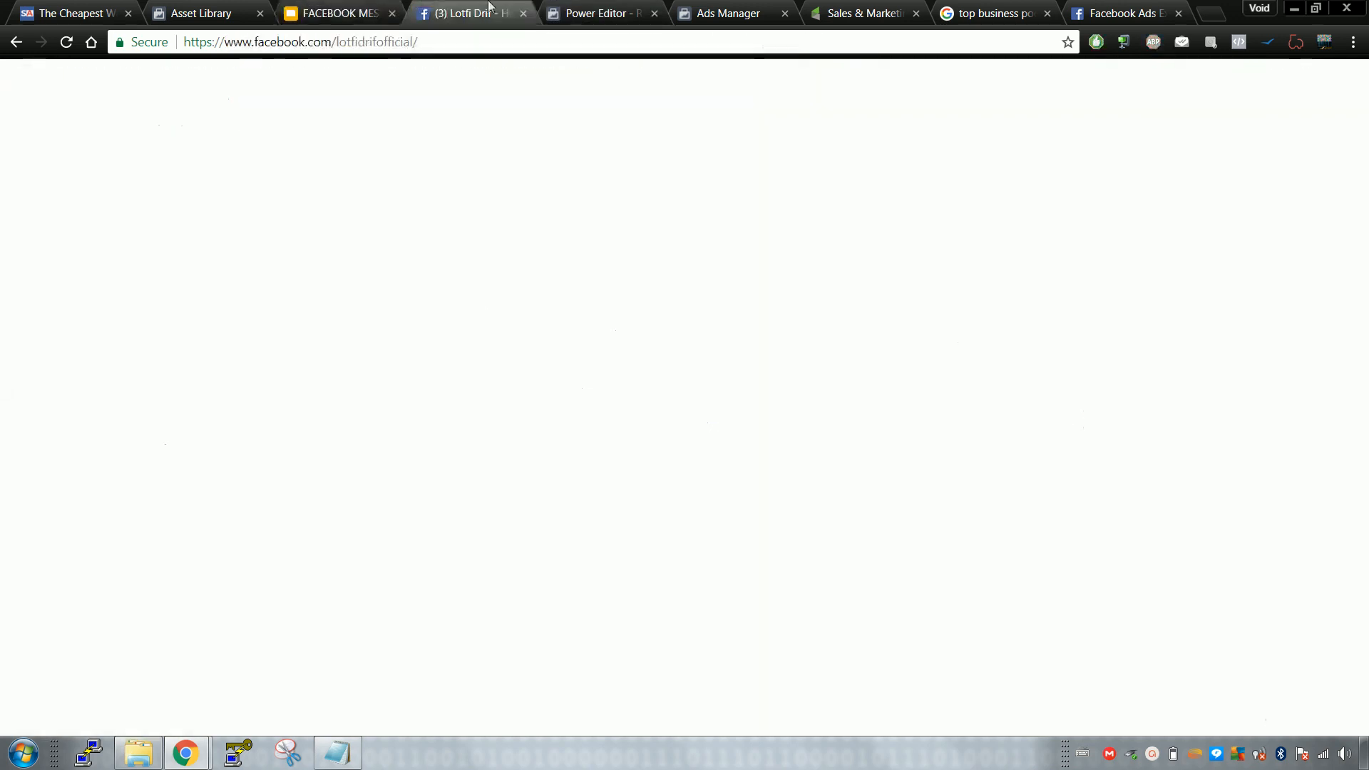
pyautogui.click(737, 10)
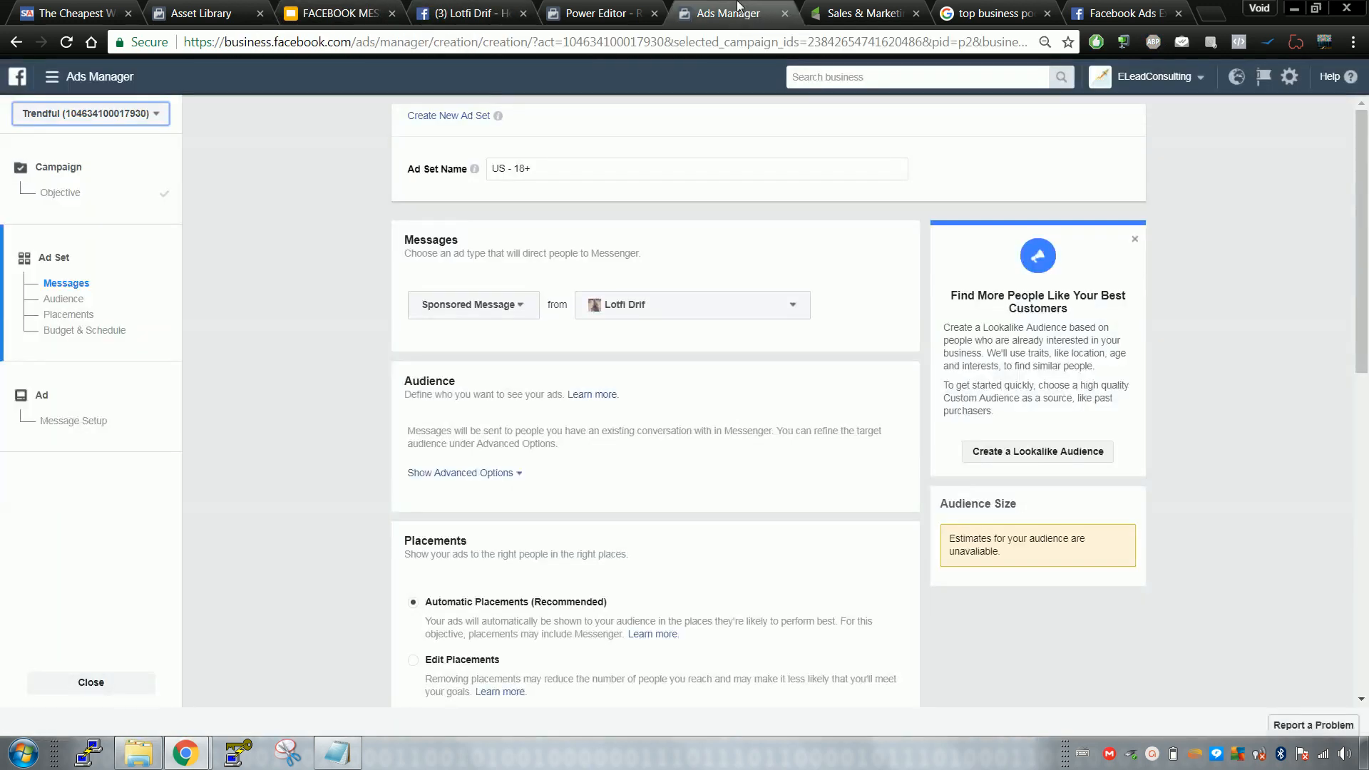
pyautogui.click(606, 13)
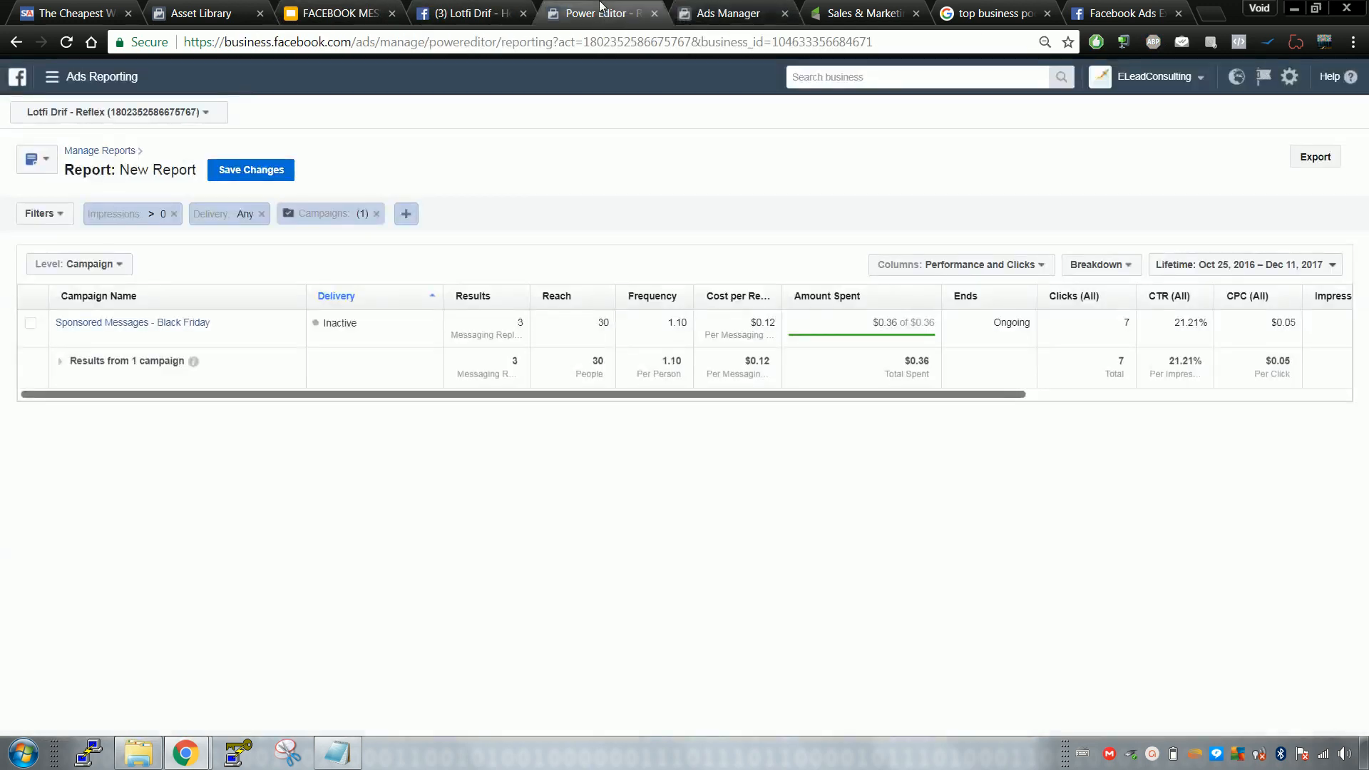
# - Start a new custom audience in the Asset Library based on engagement with a Facebook Page
pyautogui.moveTo(214, 13); pyautogui.dragTo(598, 9)
pyautogui.click(298, 169)
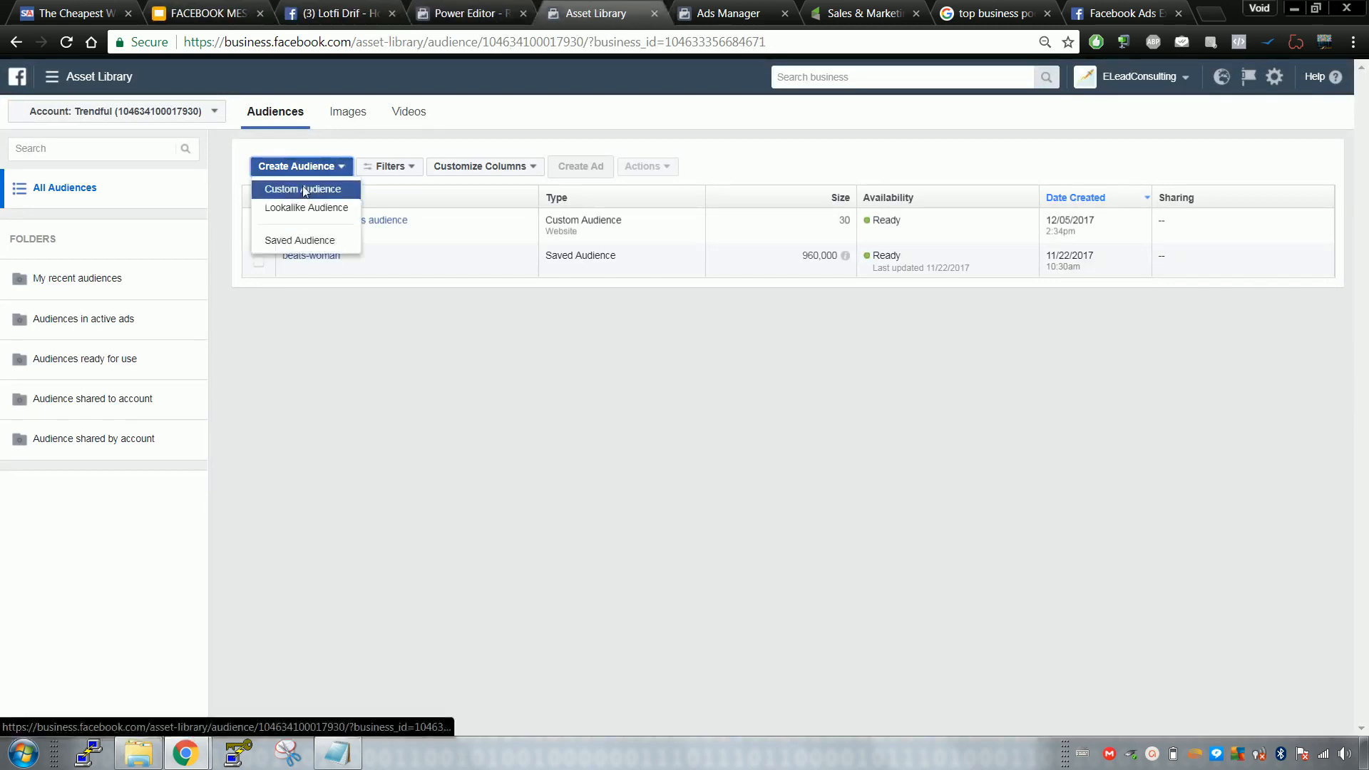
pyautogui.click(571, 276)
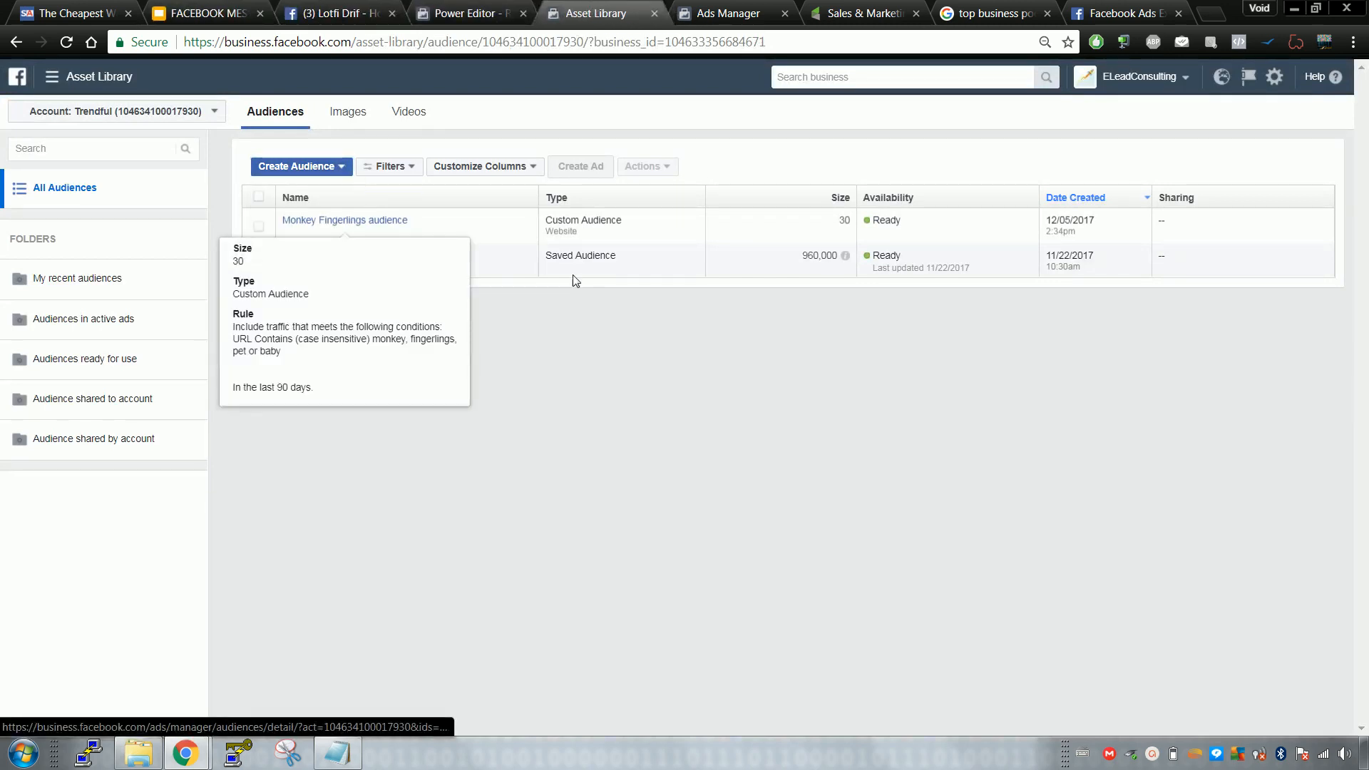
pyautogui.click(302, 163)
pyautogui.click(314, 188)
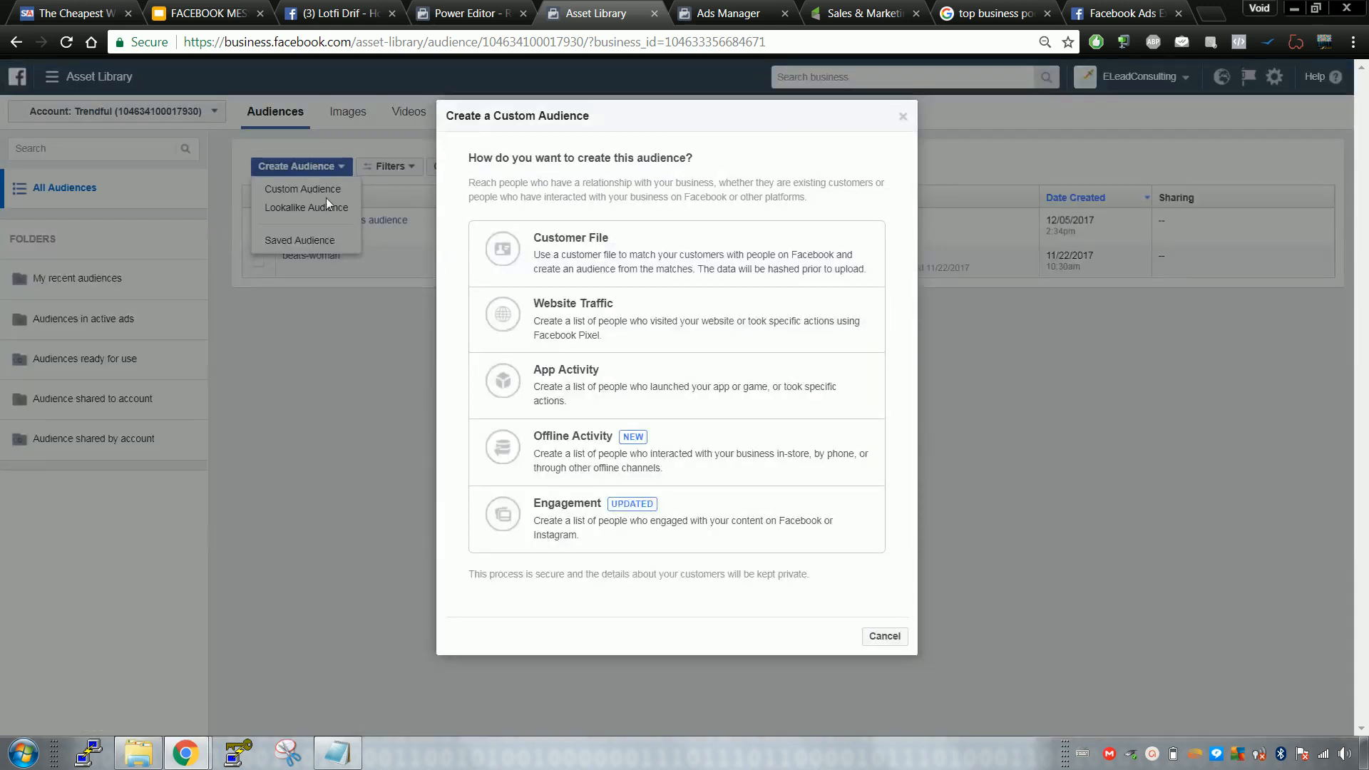
pyautogui.click(660, 519)
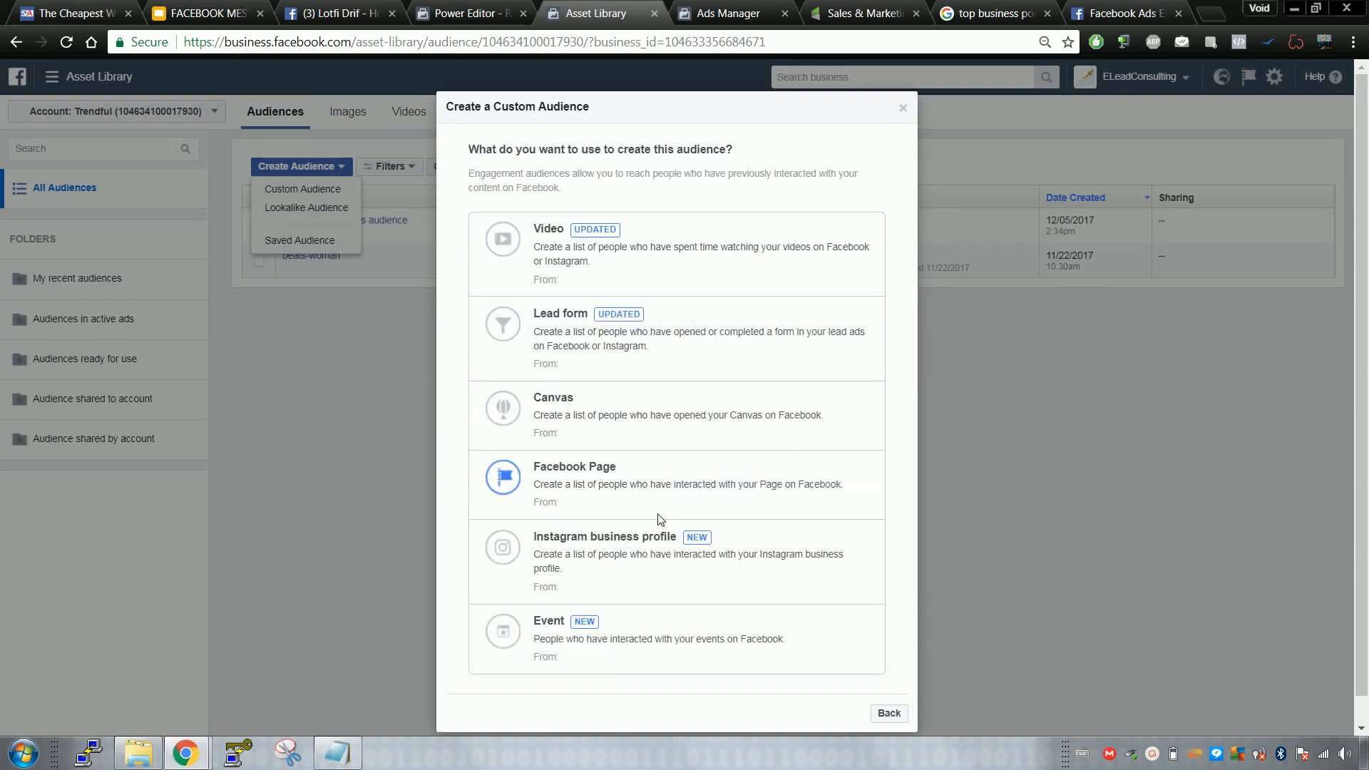
pyautogui.scroll(-1, 723, 421)
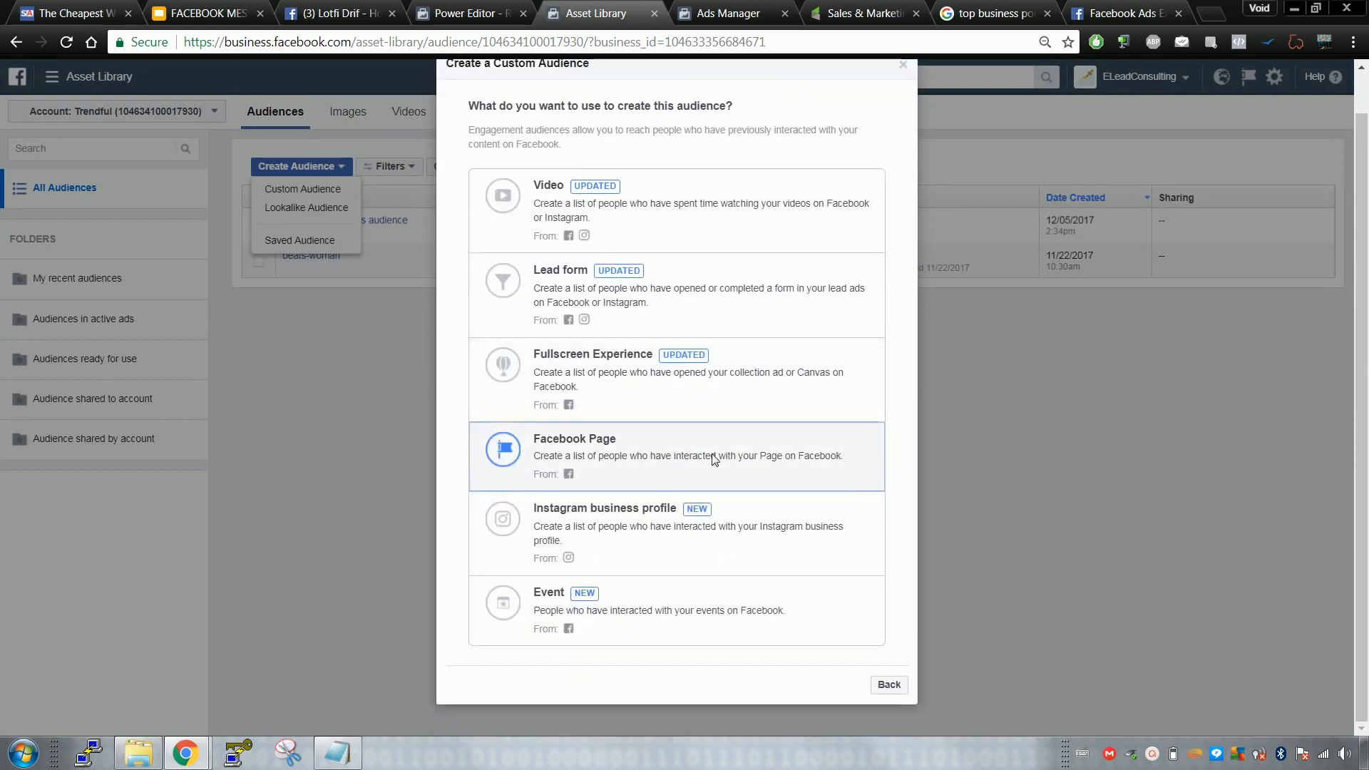
pyautogui.click(761, 463)
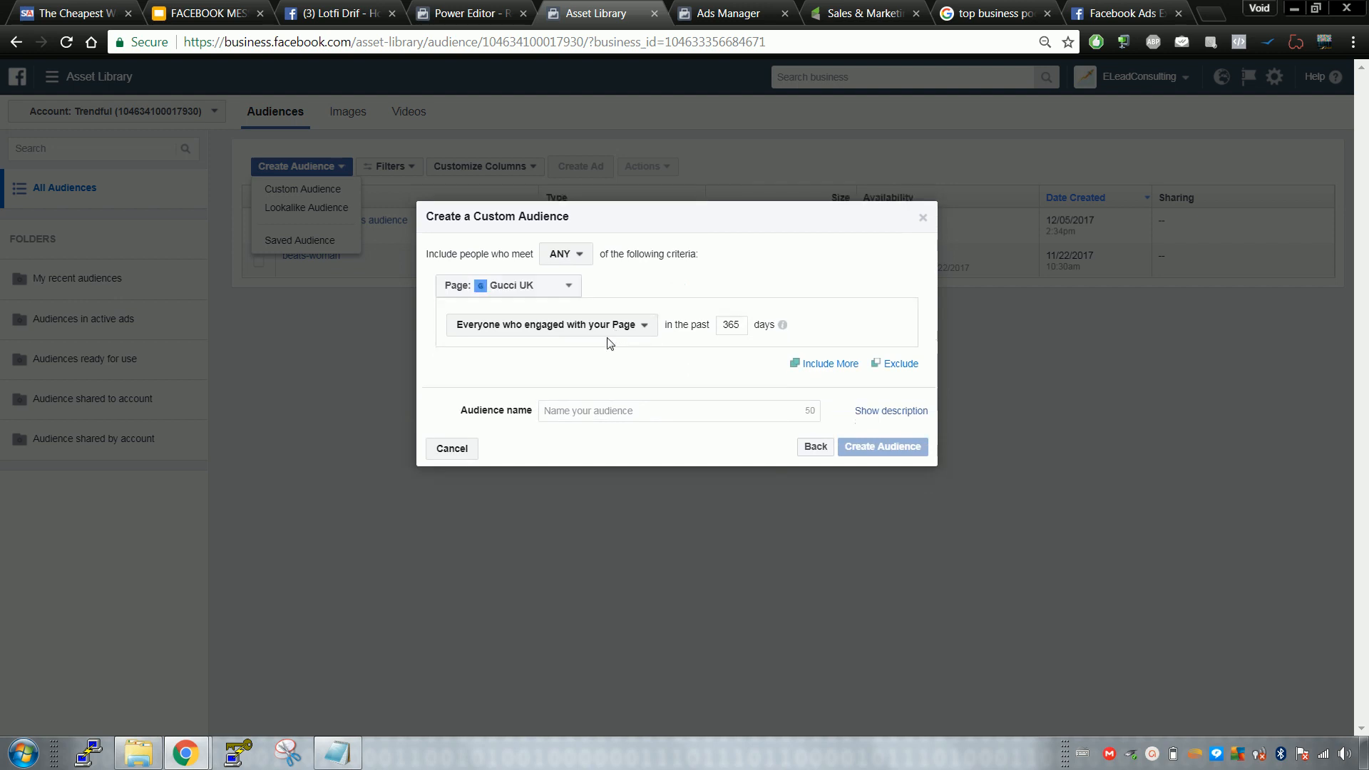
# - Set the audience criterion to people who sent a message to your Page, and close the dialog without creating the audience
pyautogui.click(606, 331)
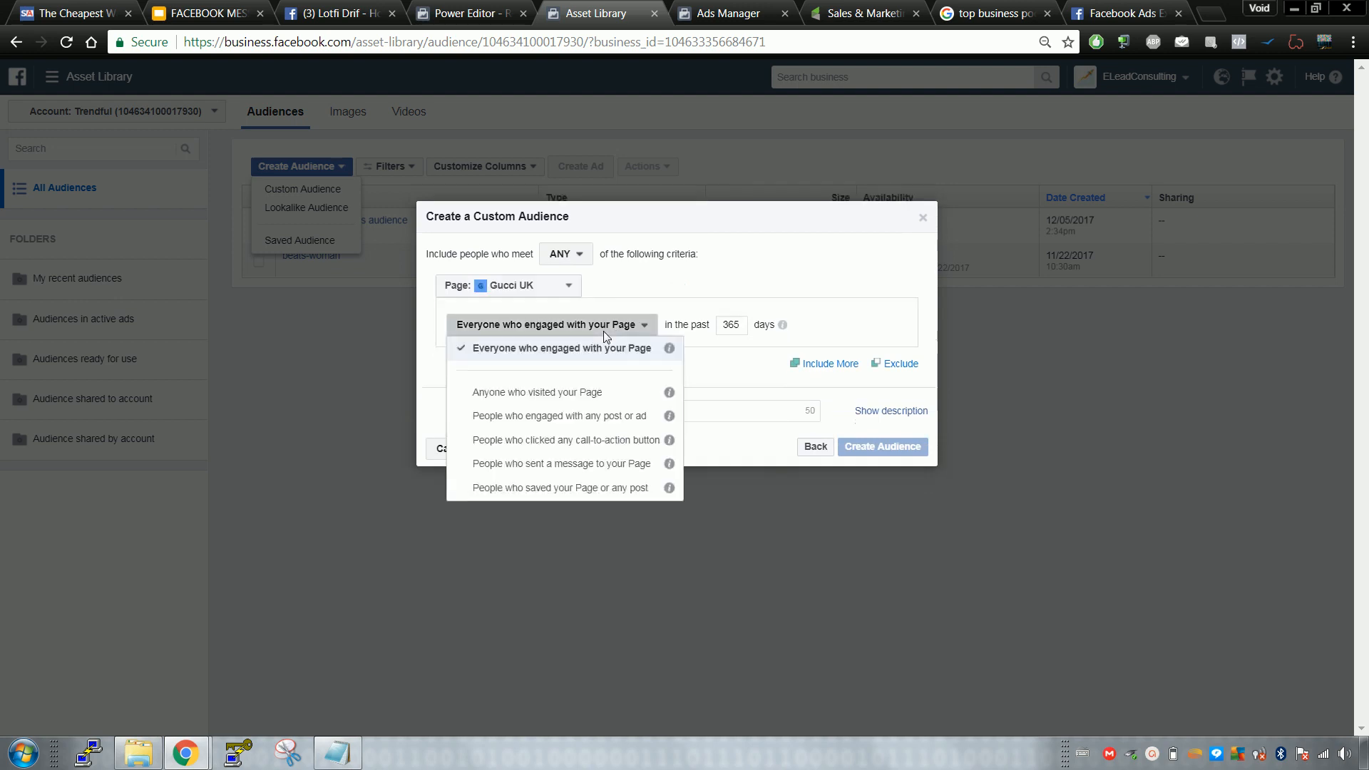
pyautogui.click(595, 464)
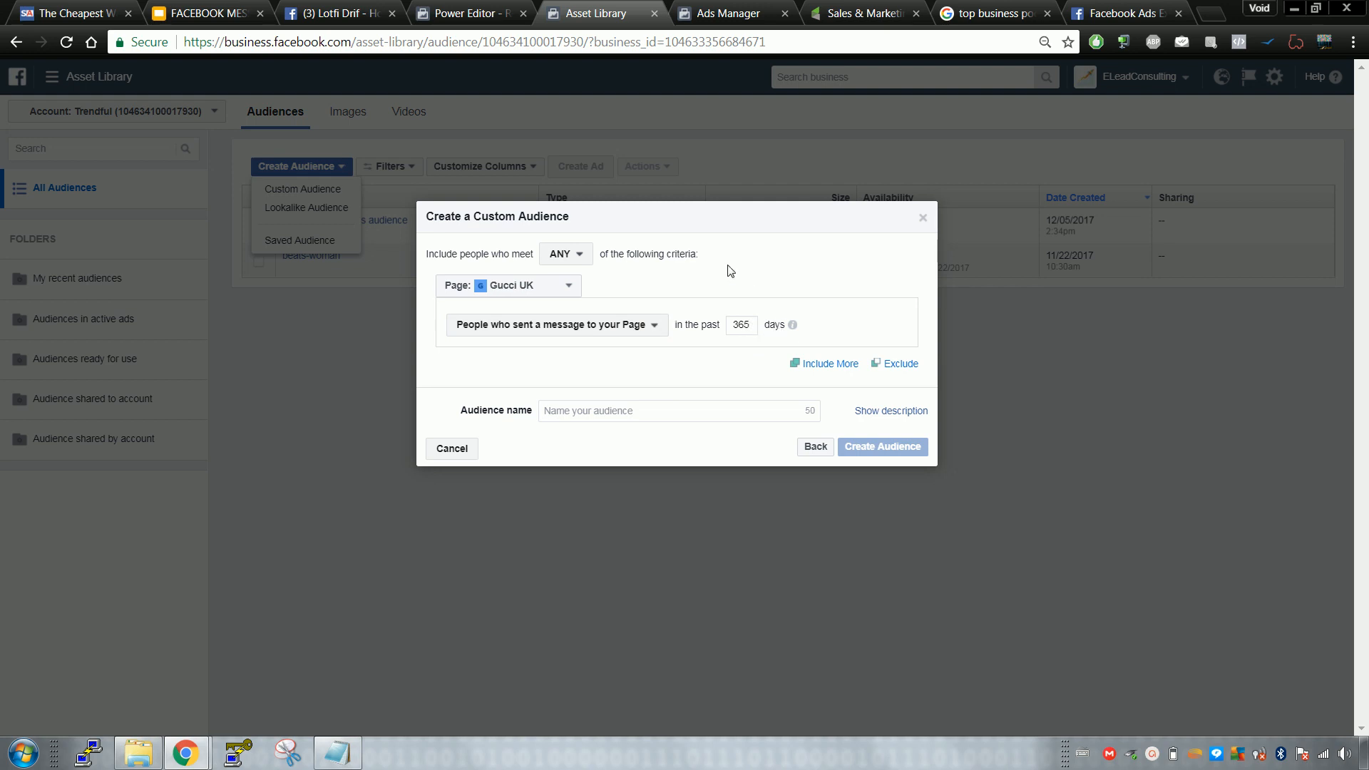
pyautogui.moveTo(797, 326)
pyautogui.doubleClick(744, 330)
pyautogui.click(830, 313)
pyautogui.click(922, 219)
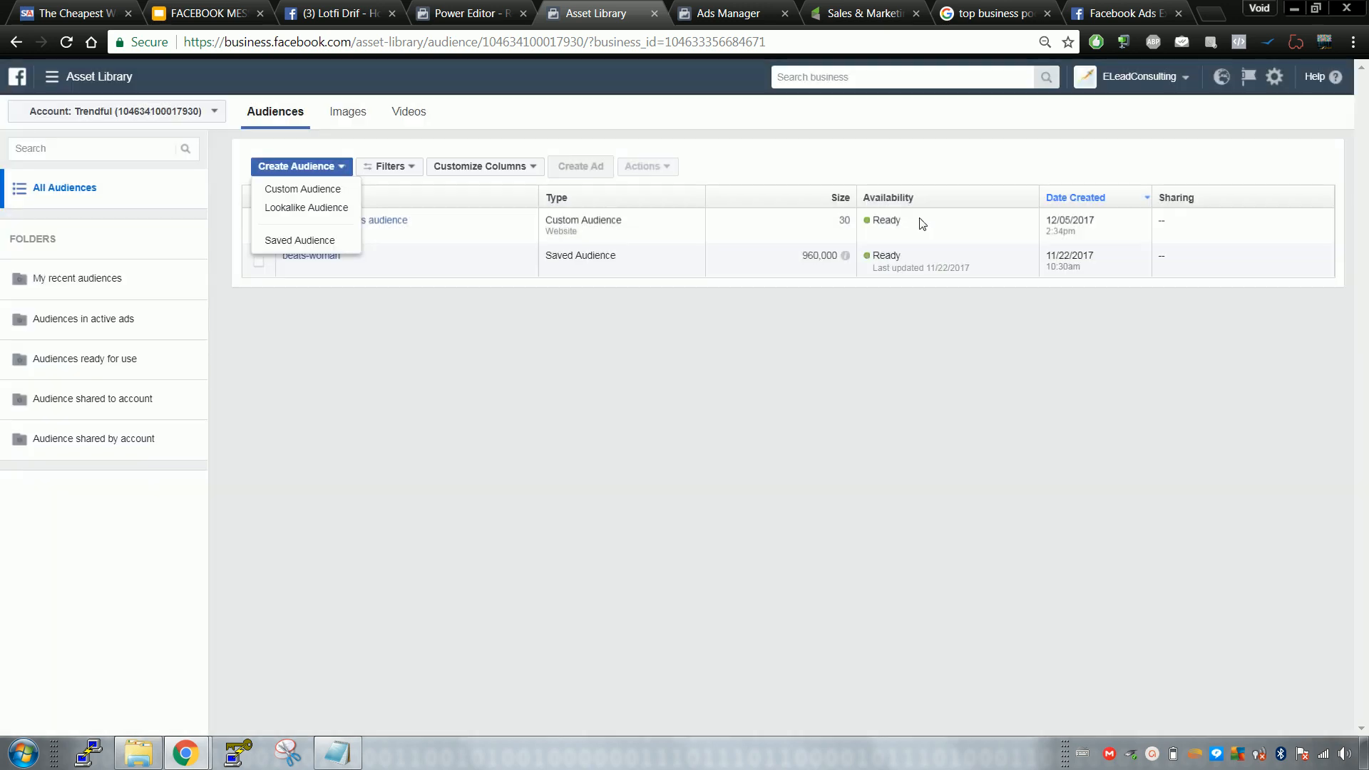
# - Close the Asset Library page and return to the US - 18+ ad set in Ads Manager
pyautogui.click(699, 9)
pyautogui.click(617, 12)
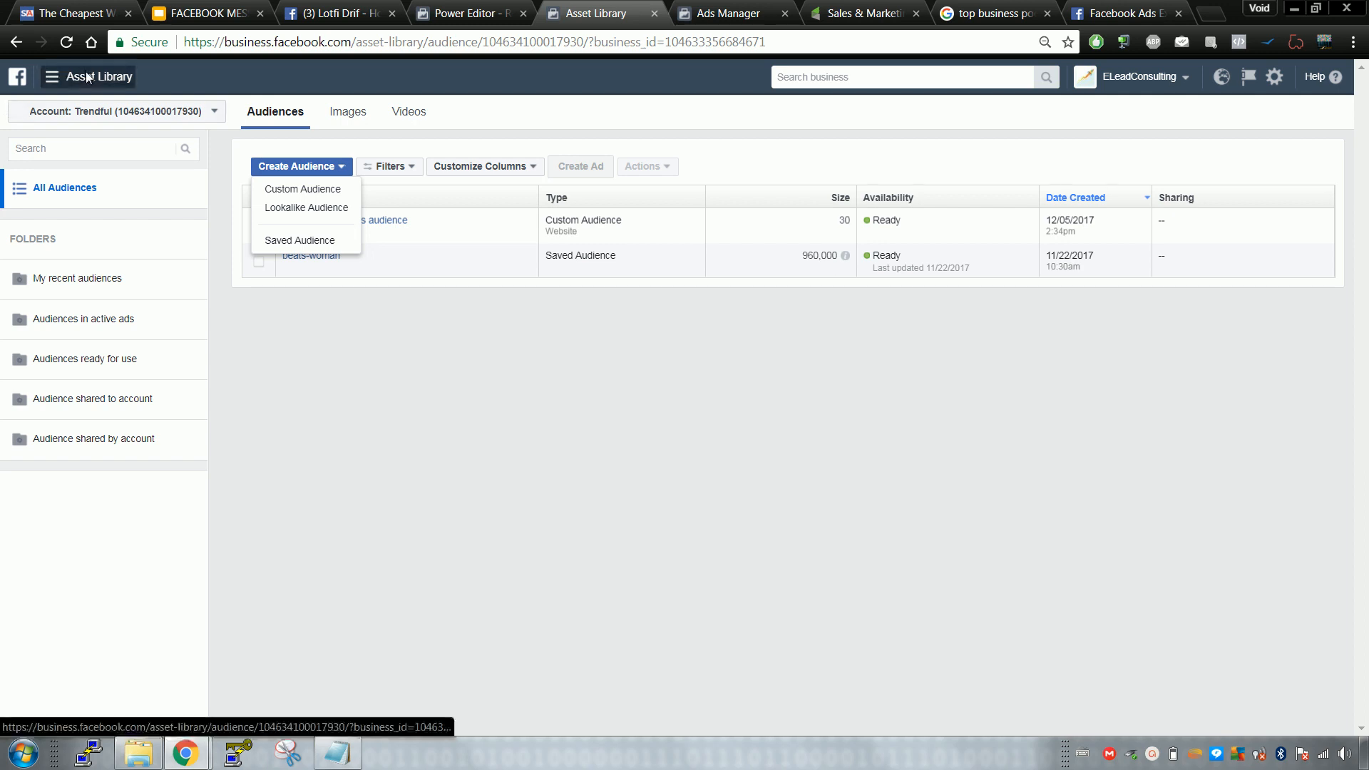
pyautogui.click(755, 9)
pyautogui.click(605, 12)
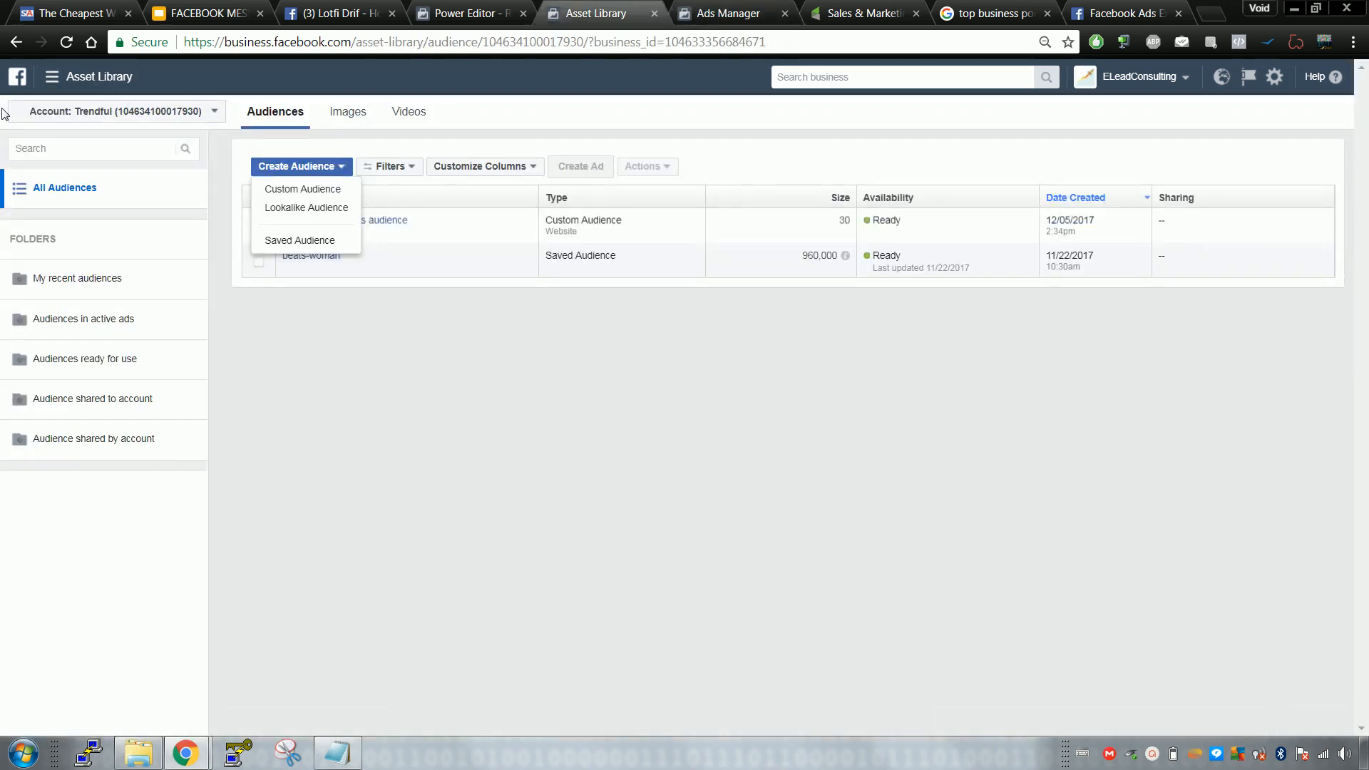
pyautogui.click(96, 80)
pyautogui.click(78, 189)
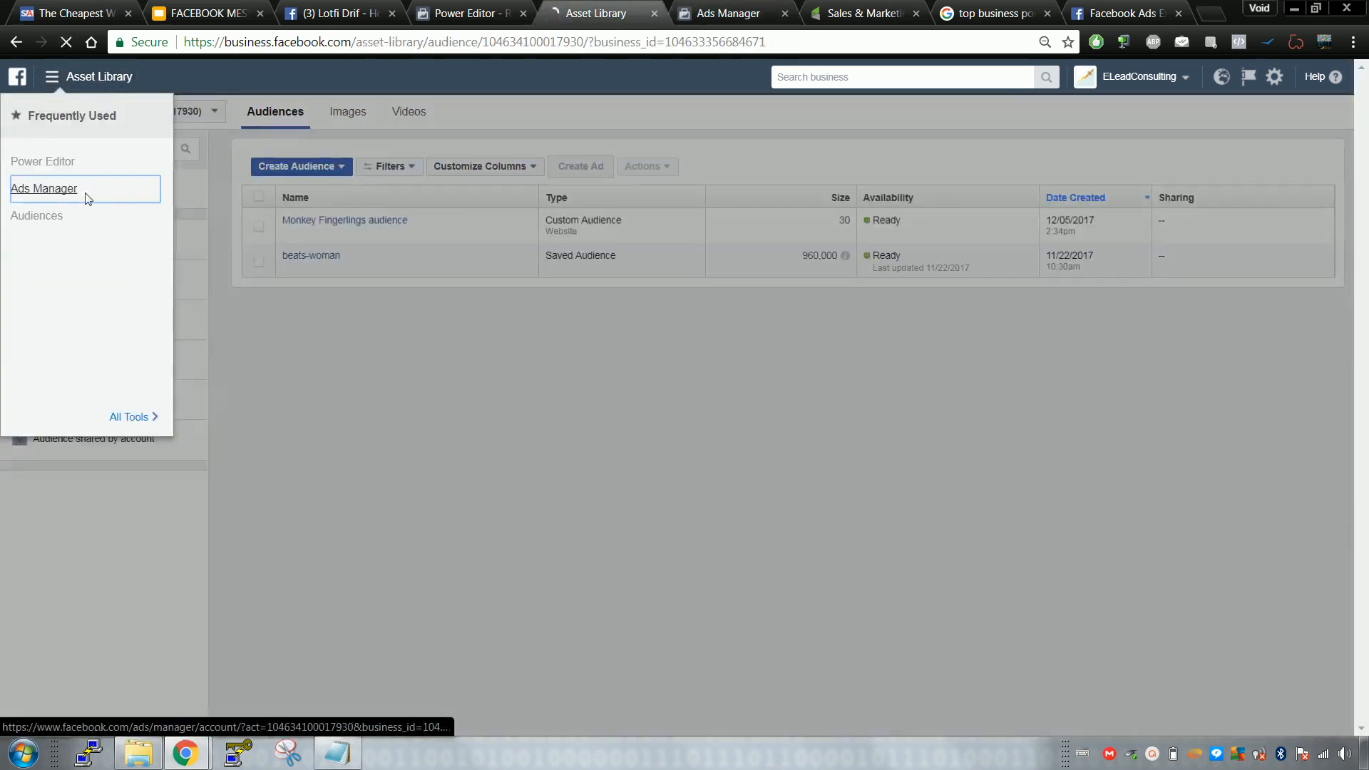
pyautogui.click(690, 8)
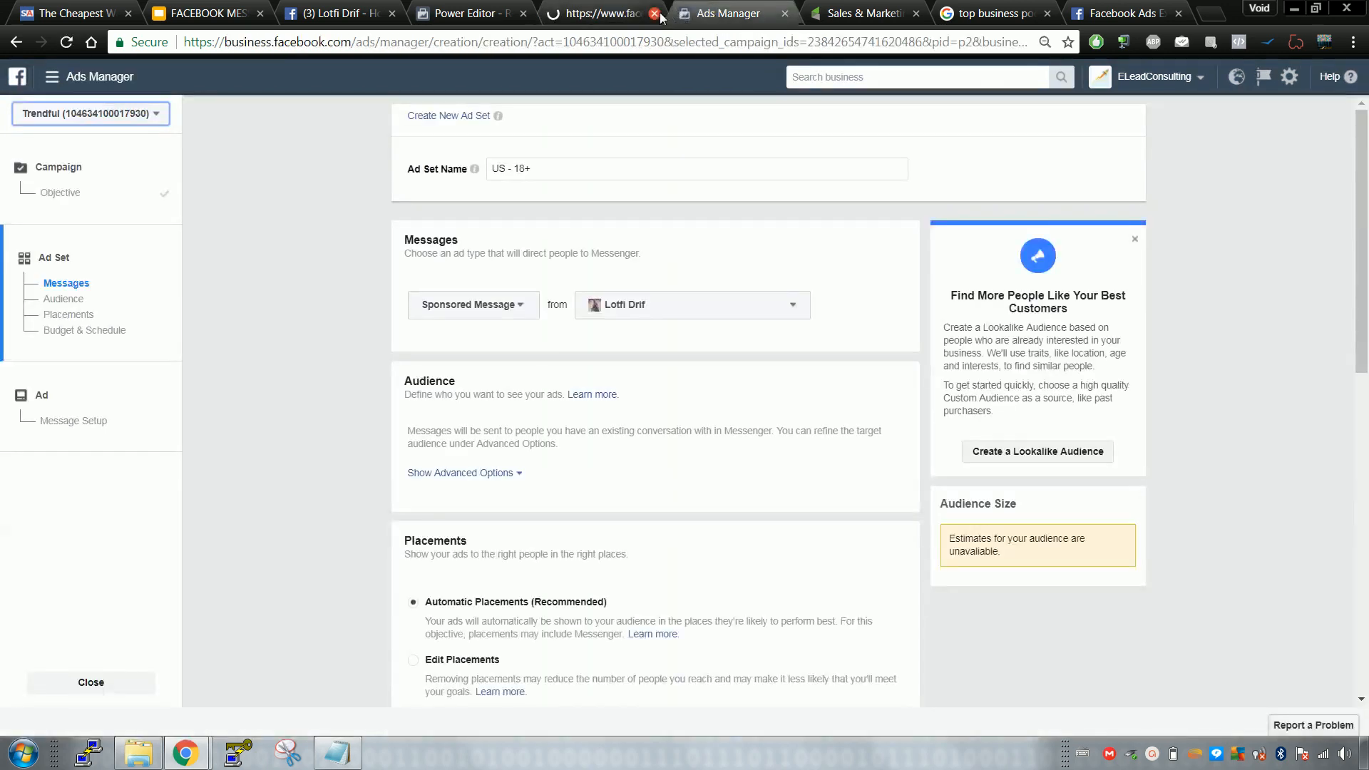
pyautogui.click(654, 13)
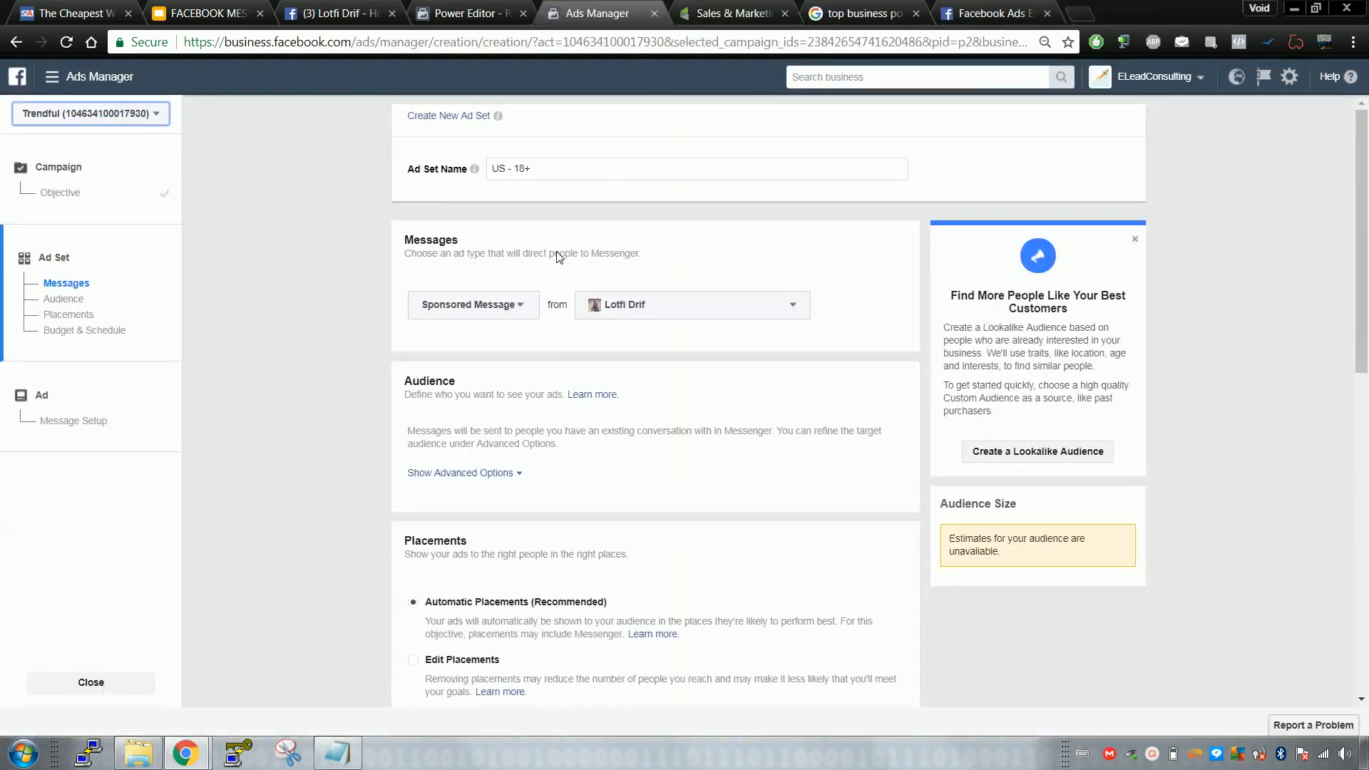
# - Choose Sponsored Message as the ad set's message type, for sending messages to existing conversations
pyautogui.click(479, 305)
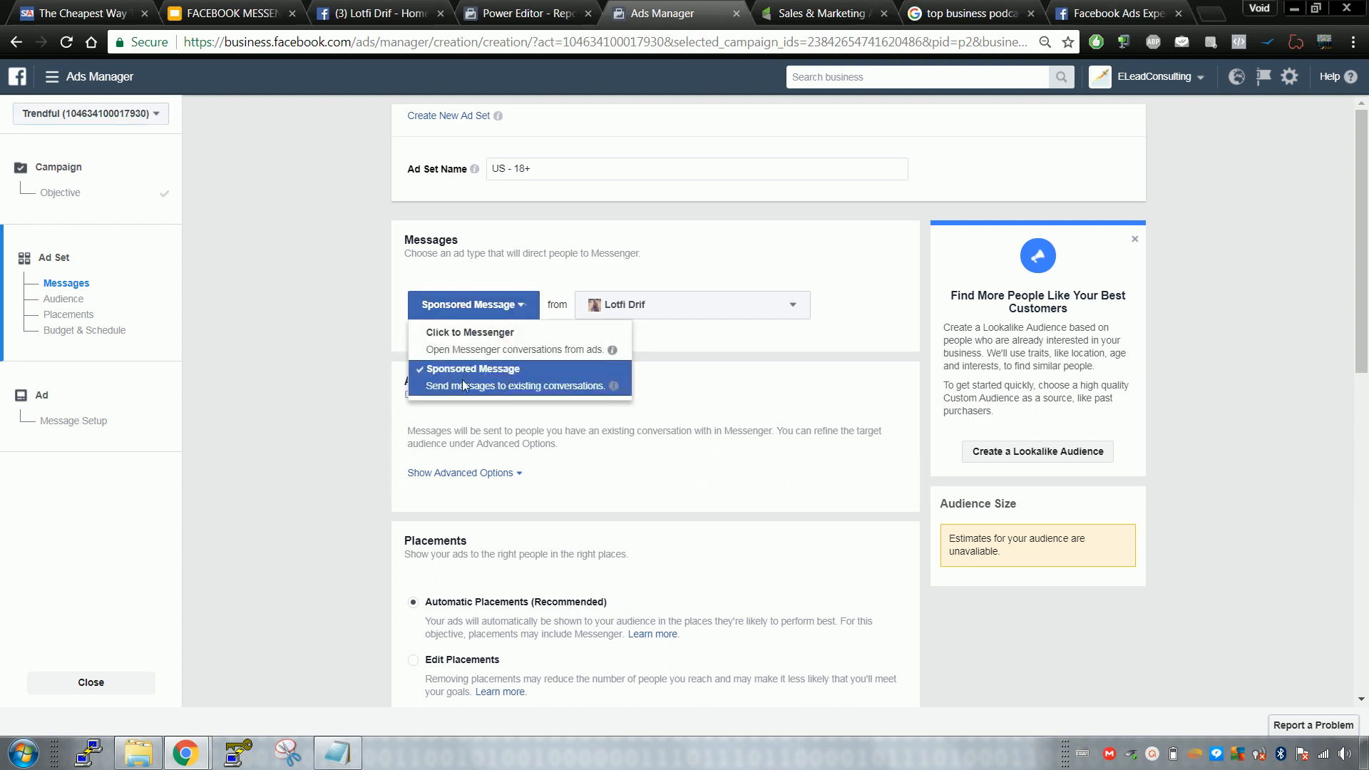
pyautogui.click(418, 377)
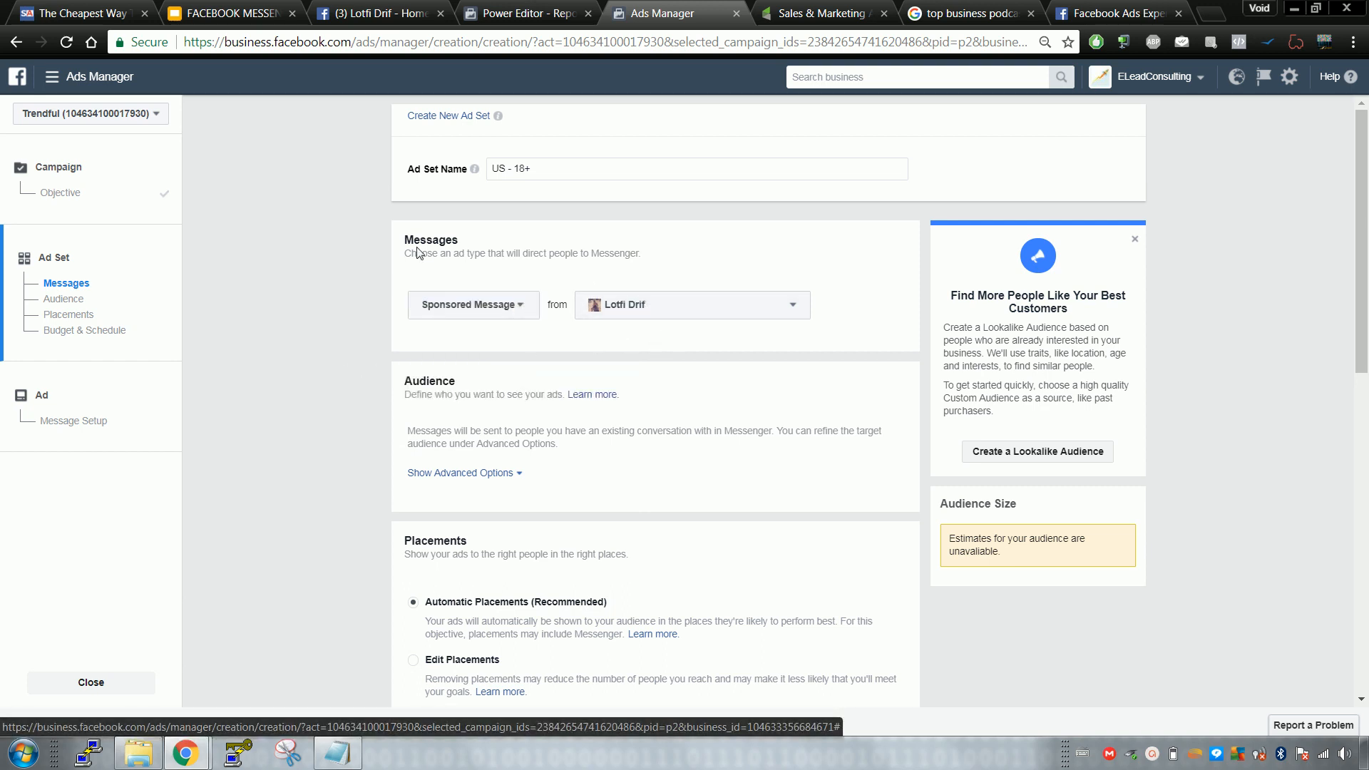
pyautogui.scroll(-4, 382, 233)
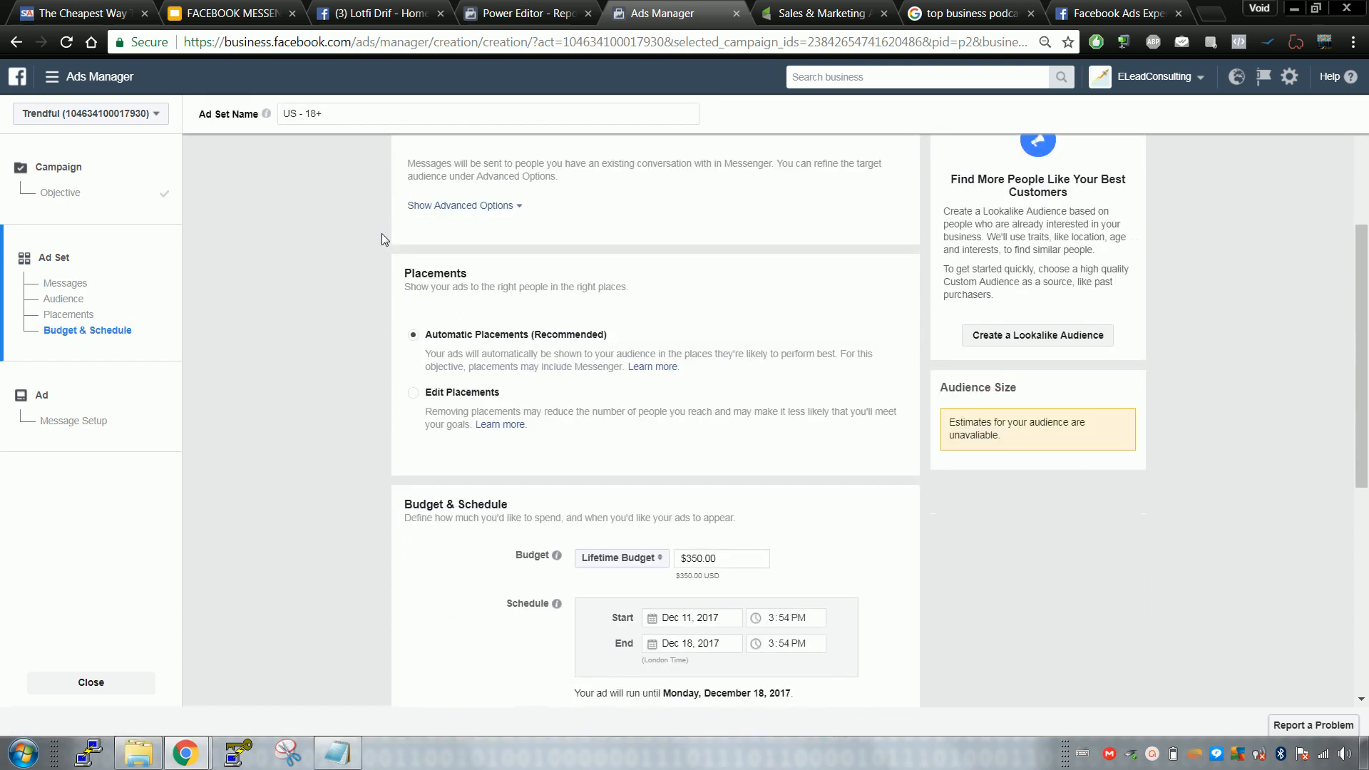
pyautogui.scroll(3, 382, 238)
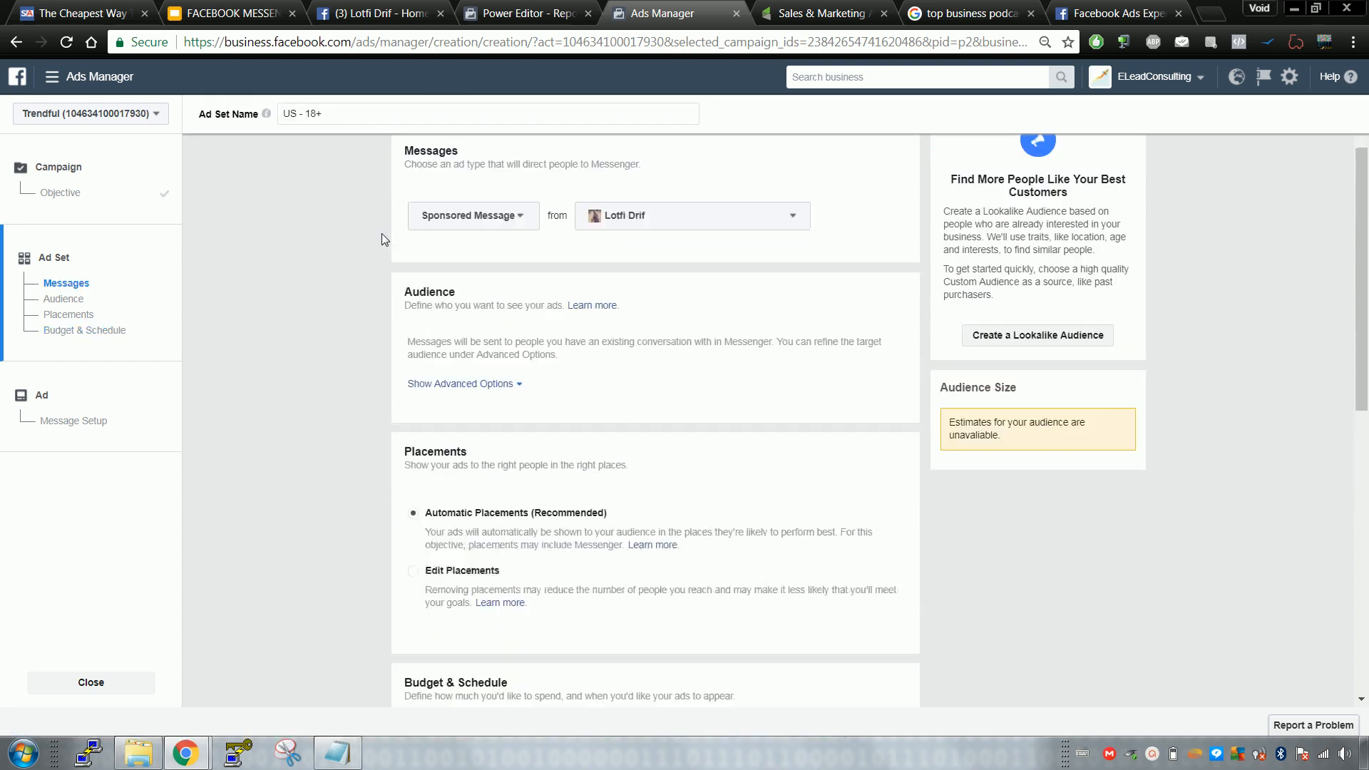
# - Show the ad set's advanced audience options and review the location, age, gender, language, detailed targeting and connection fields
pyautogui.click(540, 385)
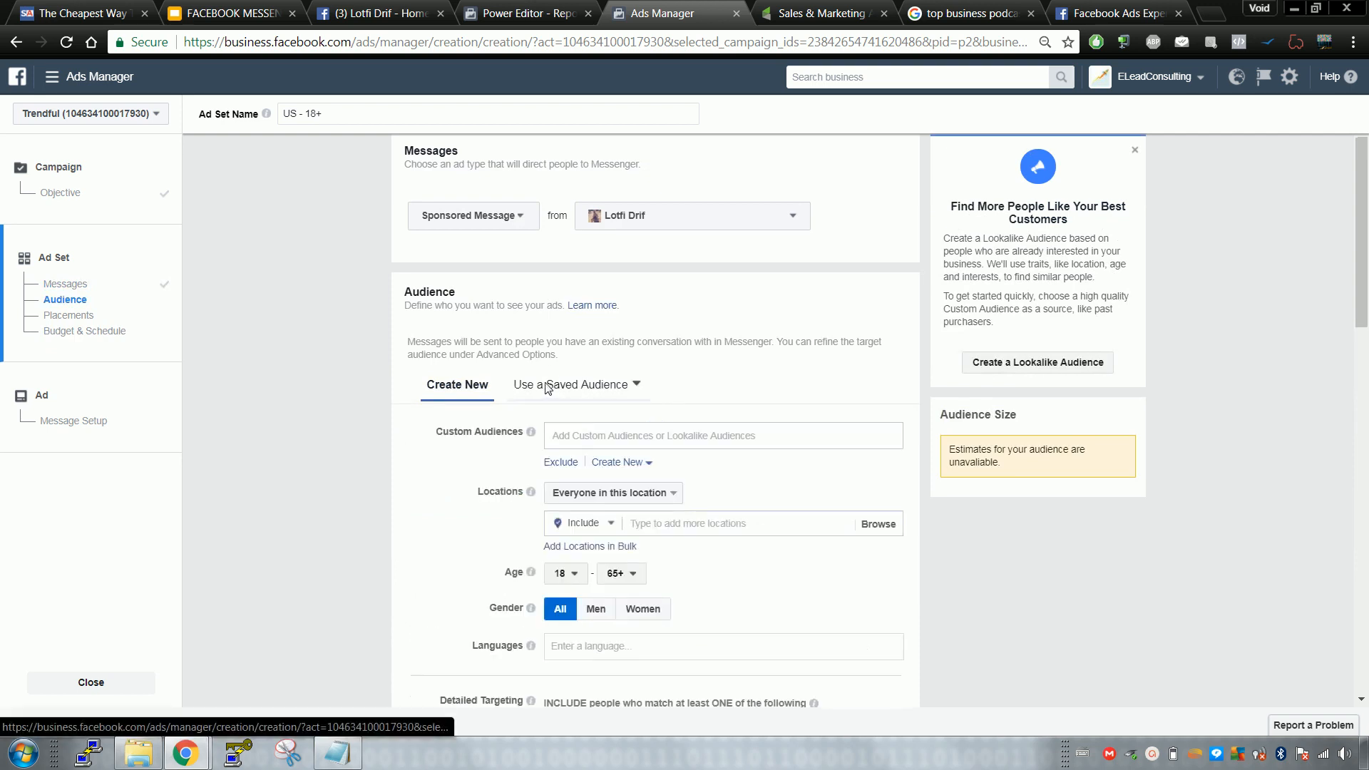
pyautogui.scroll(-5, 503, 520)
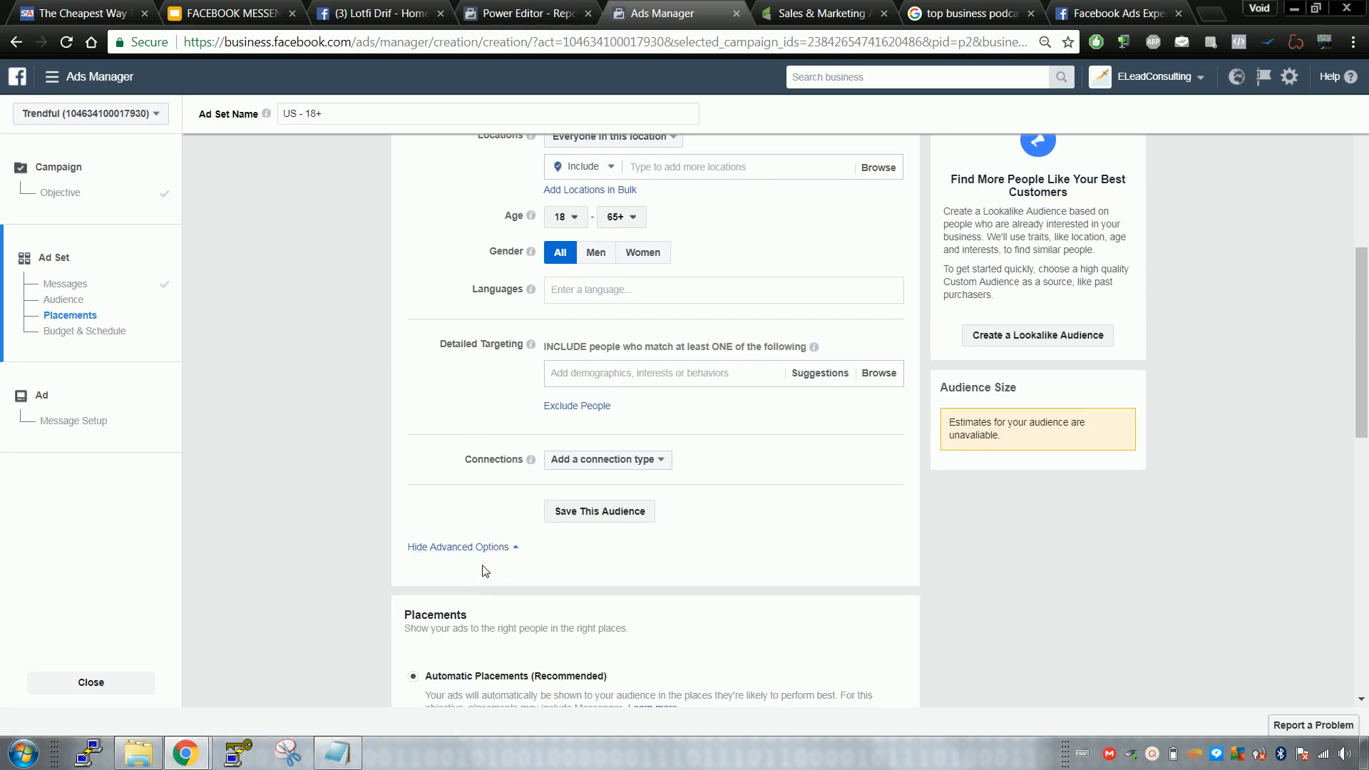
pyautogui.scroll(1, 486, 556)
pyautogui.scroll(1, 486, 556)
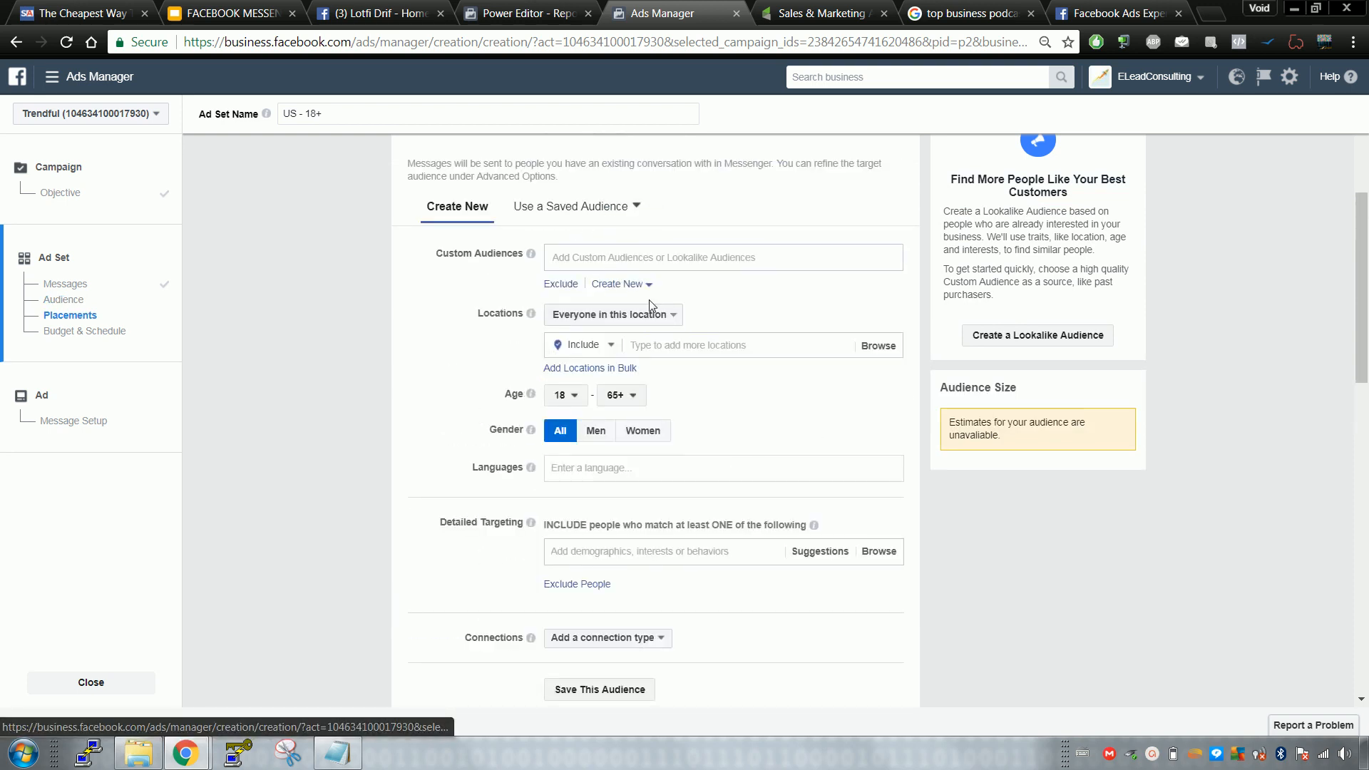
pyautogui.scroll(2, 606, 351)
# - Check the saved audiences and the custom and lookalike audiences available for the ad set
pyautogui.click(596, 387)
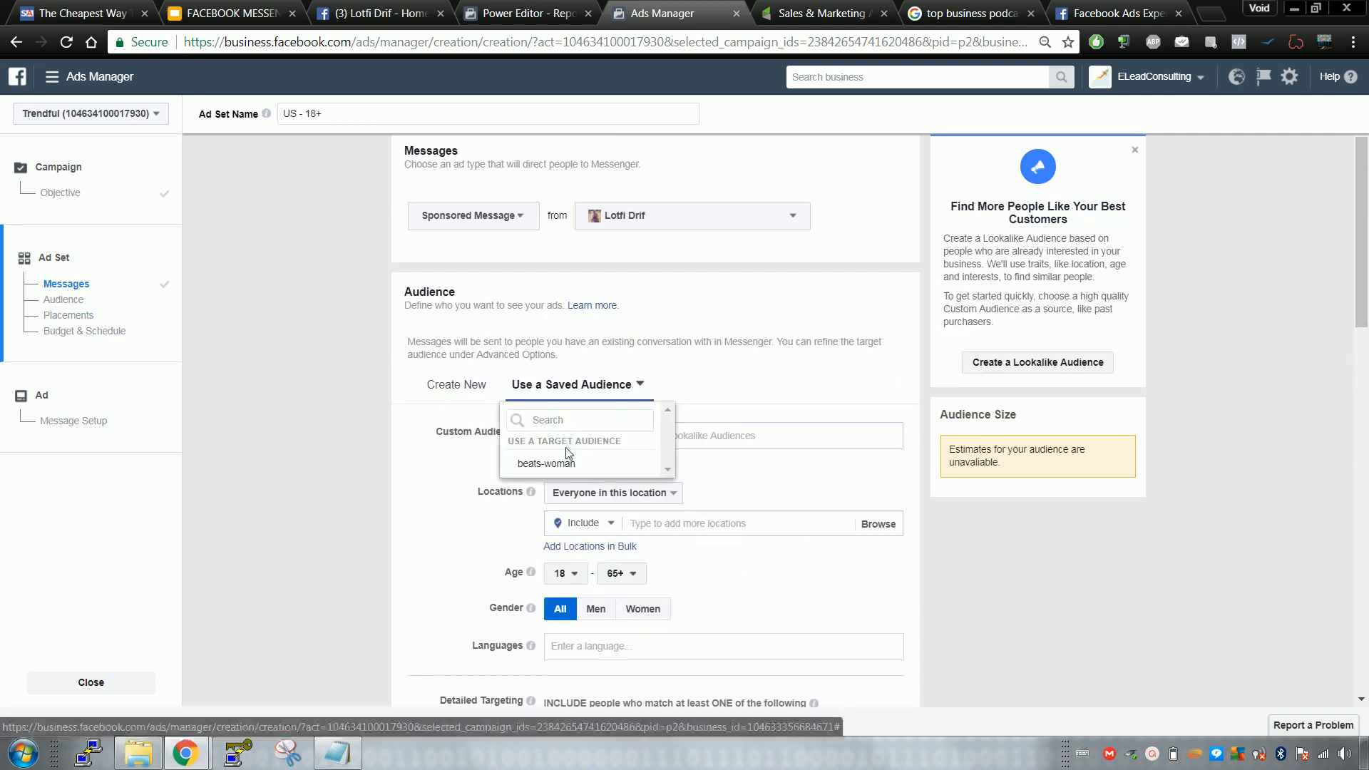
pyautogui.click(485, 433)
pyautogui.click(640, 436)
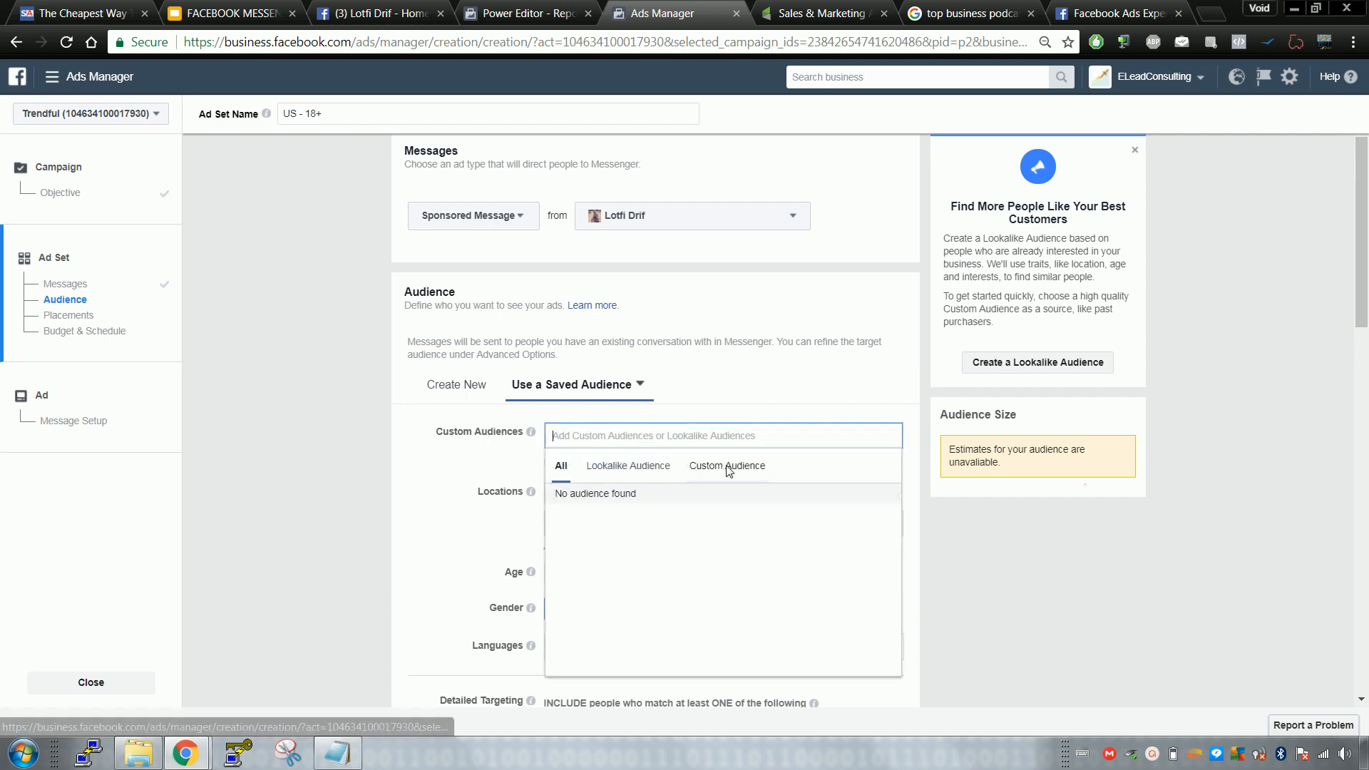
pyautogui.click(749, 471)
pyautogui.click(569, 473)
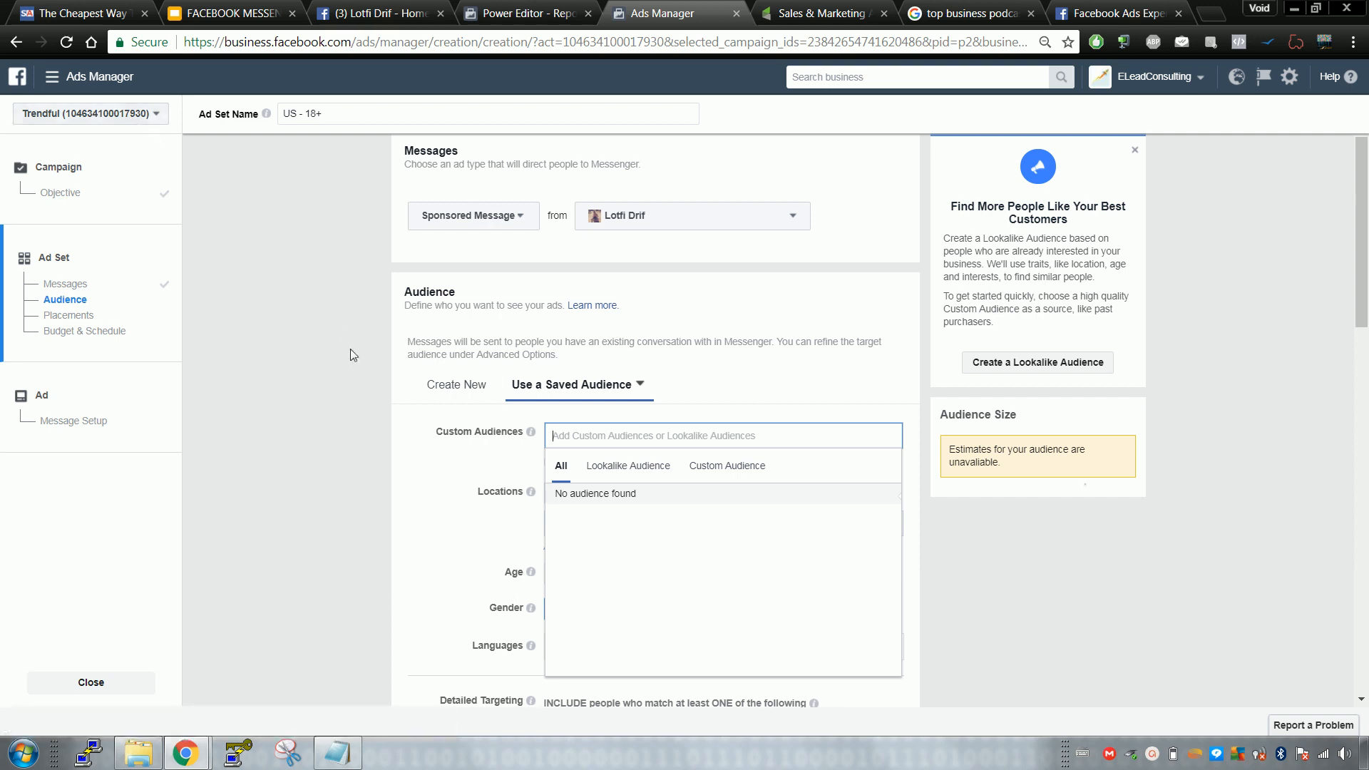
pyautogui.click(323, 404)
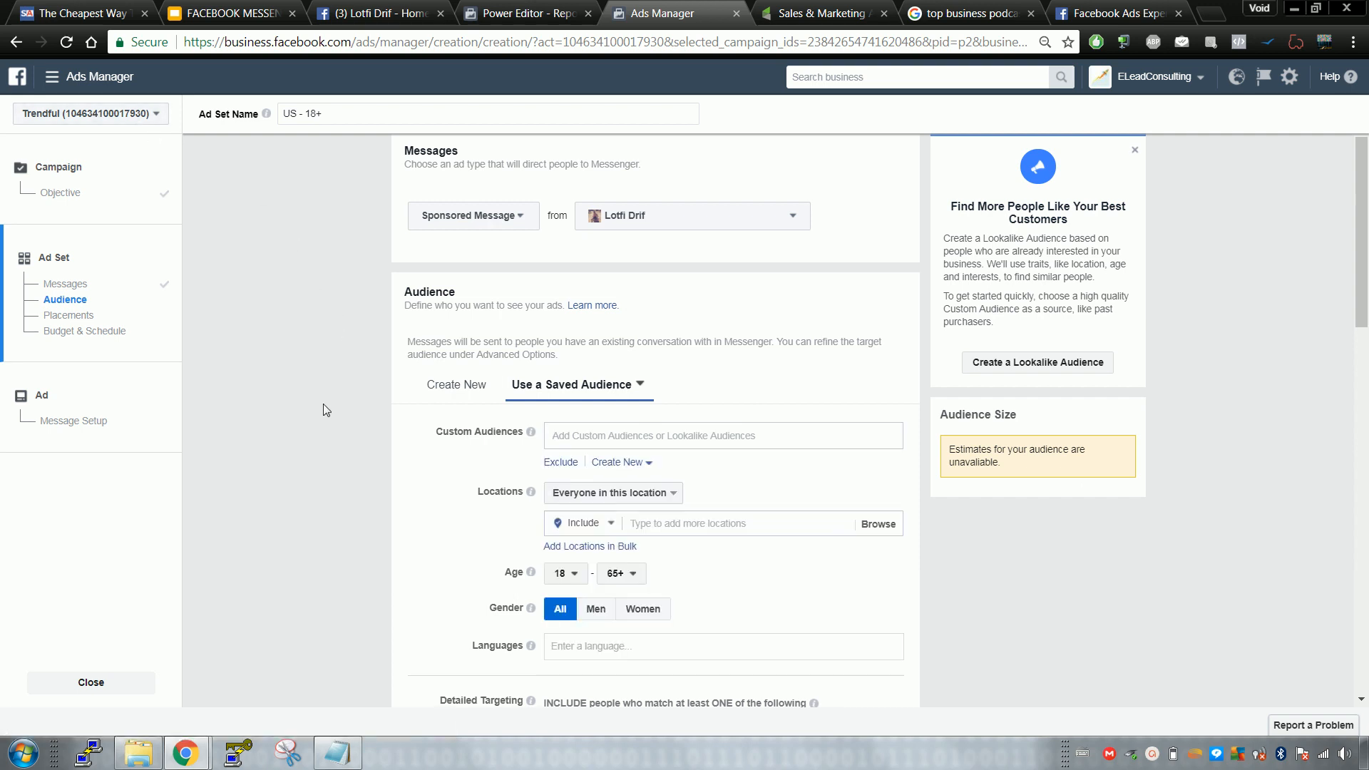
pyautogui.click(634, 442)
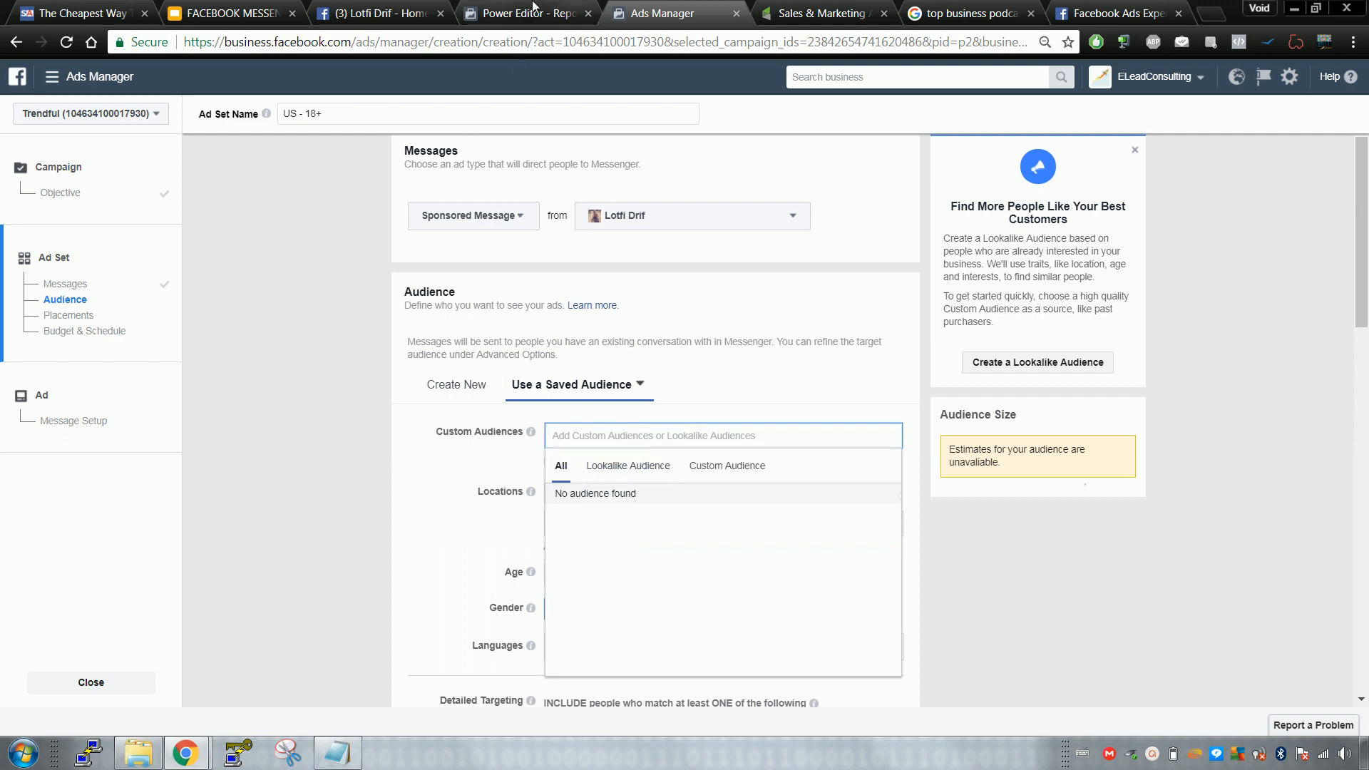
# - Look at the Sponsored Messages - Black Friday report briefly and return to the ad set's audience section
pyautogui.click(533, 10)
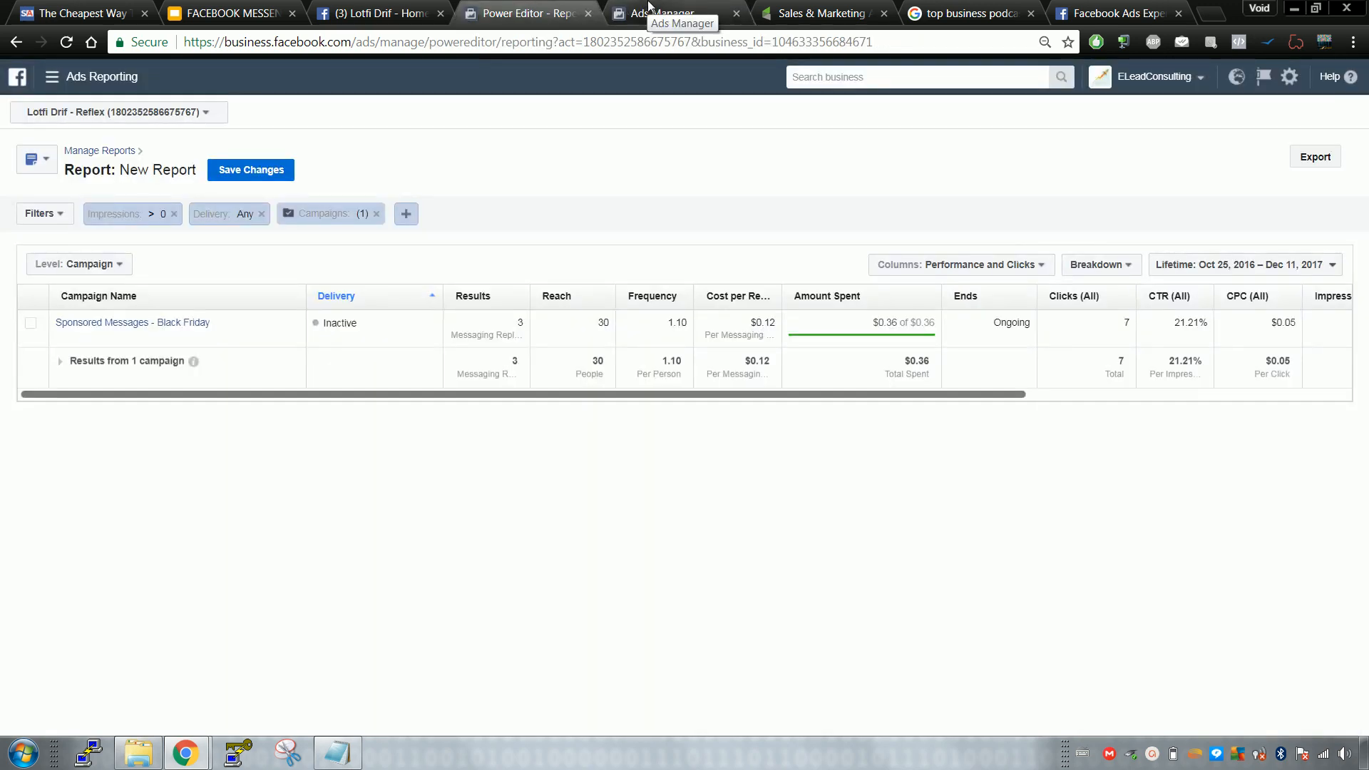
pyautogui.click(649, 9)
pyautogui.click(430, 463)
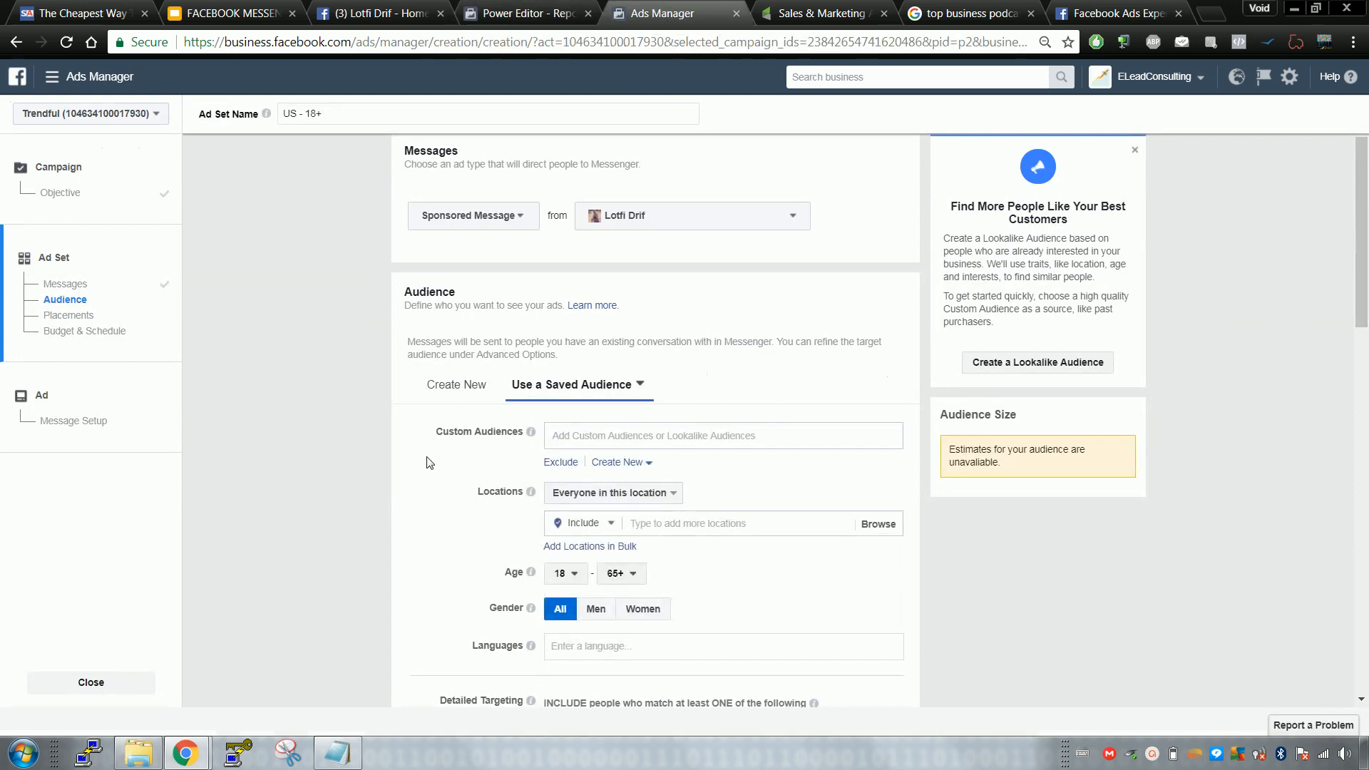
# - Review the ad set's placements, budget, schedule and delivery settings, including the available budget types
pyautogui.scroll(-1, 427, 457)
pyautogui.scroll(-7, 424, 427)
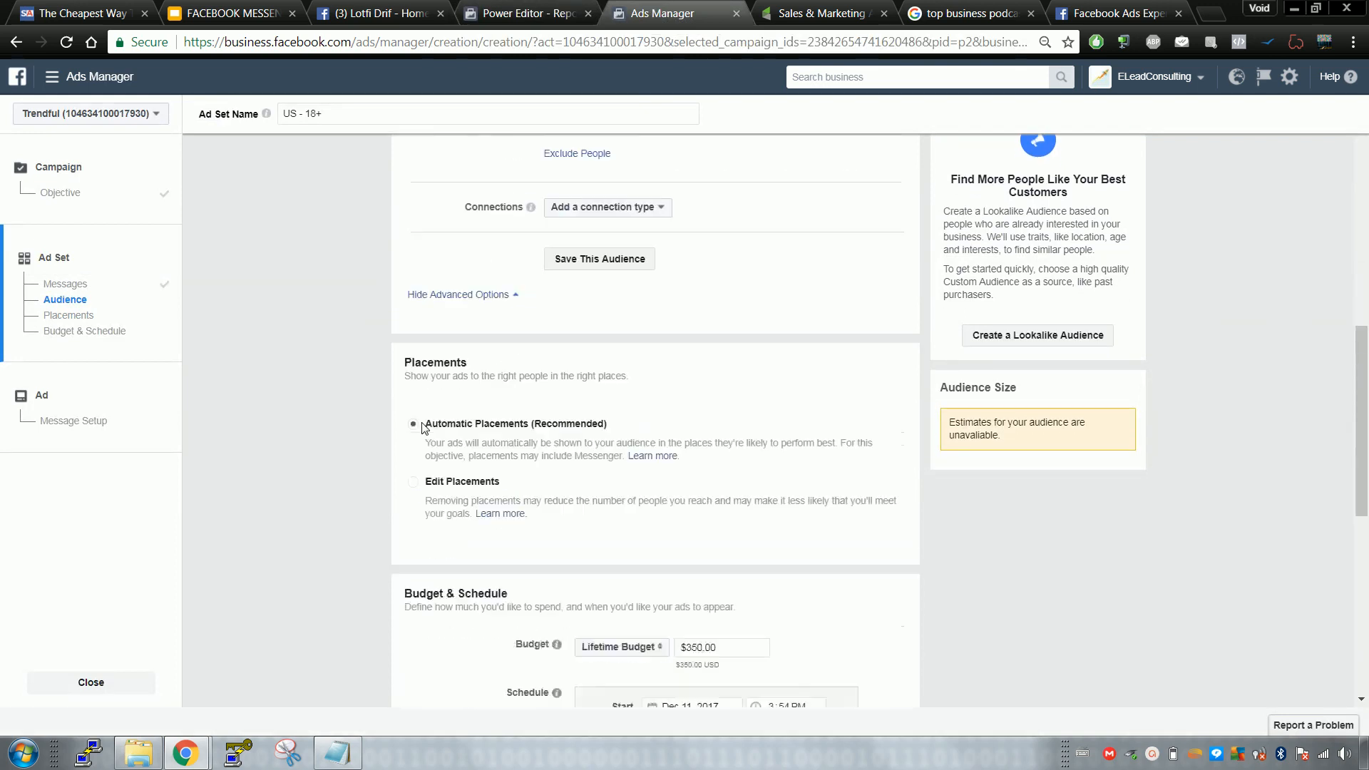
pyautogui.scroll(-9, 451, 366)
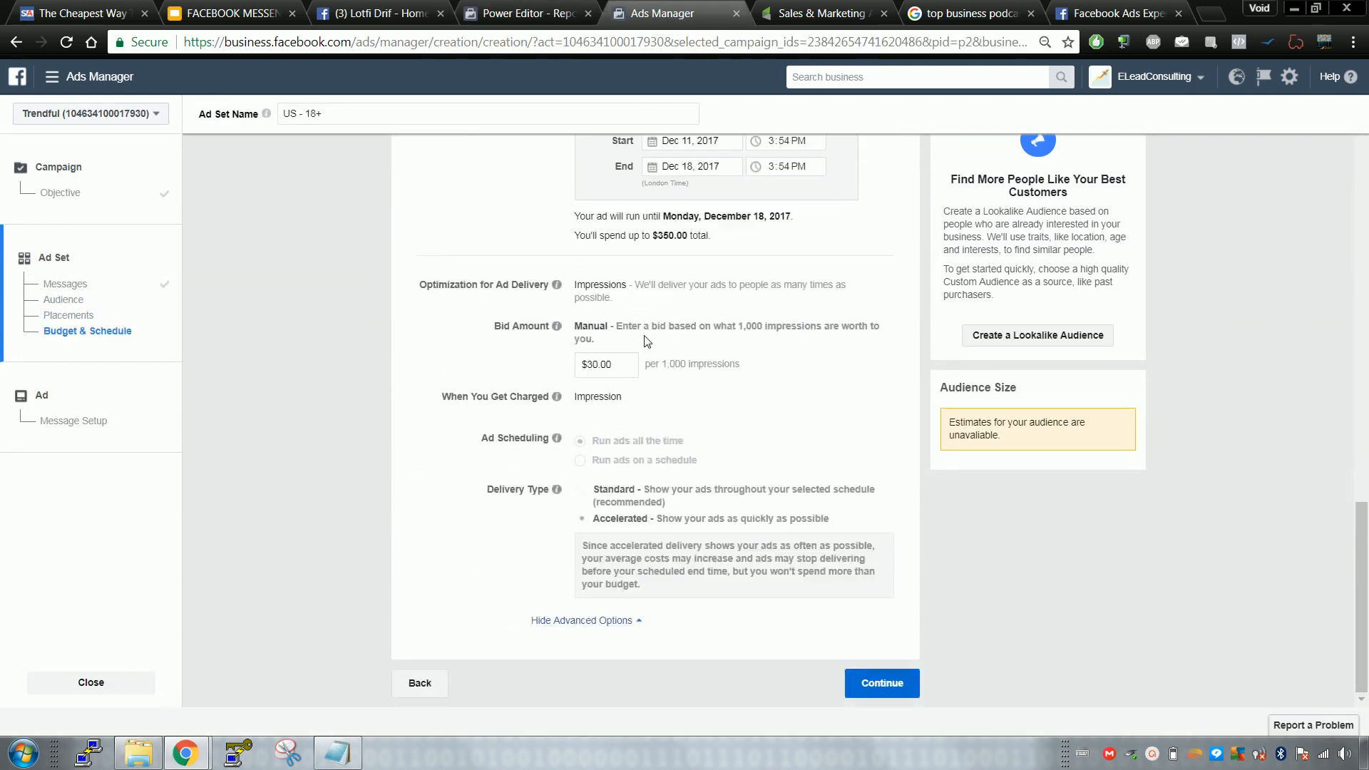
pyautogui.scroll(5, 582, 404)
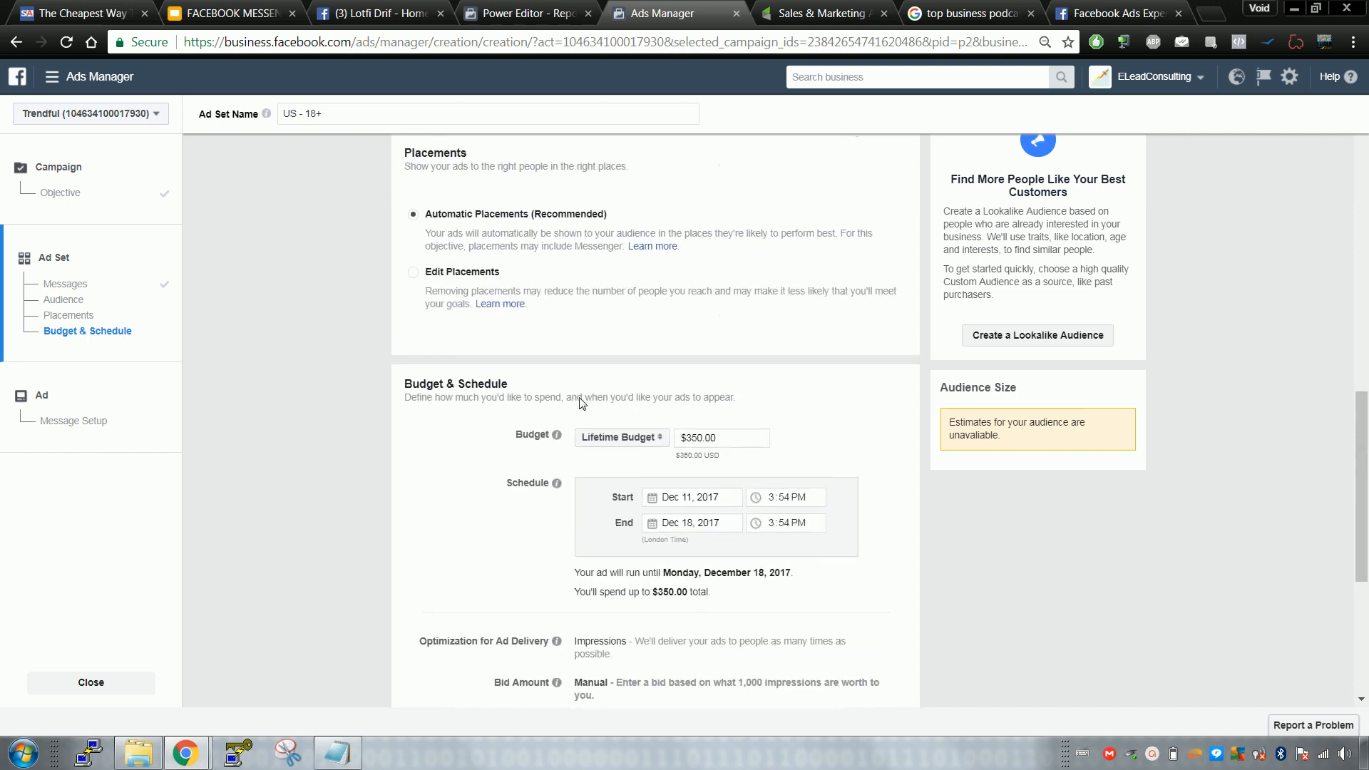
pyautogui.scroll(-4, 582, 404)
pyautogui.click(637, 265)
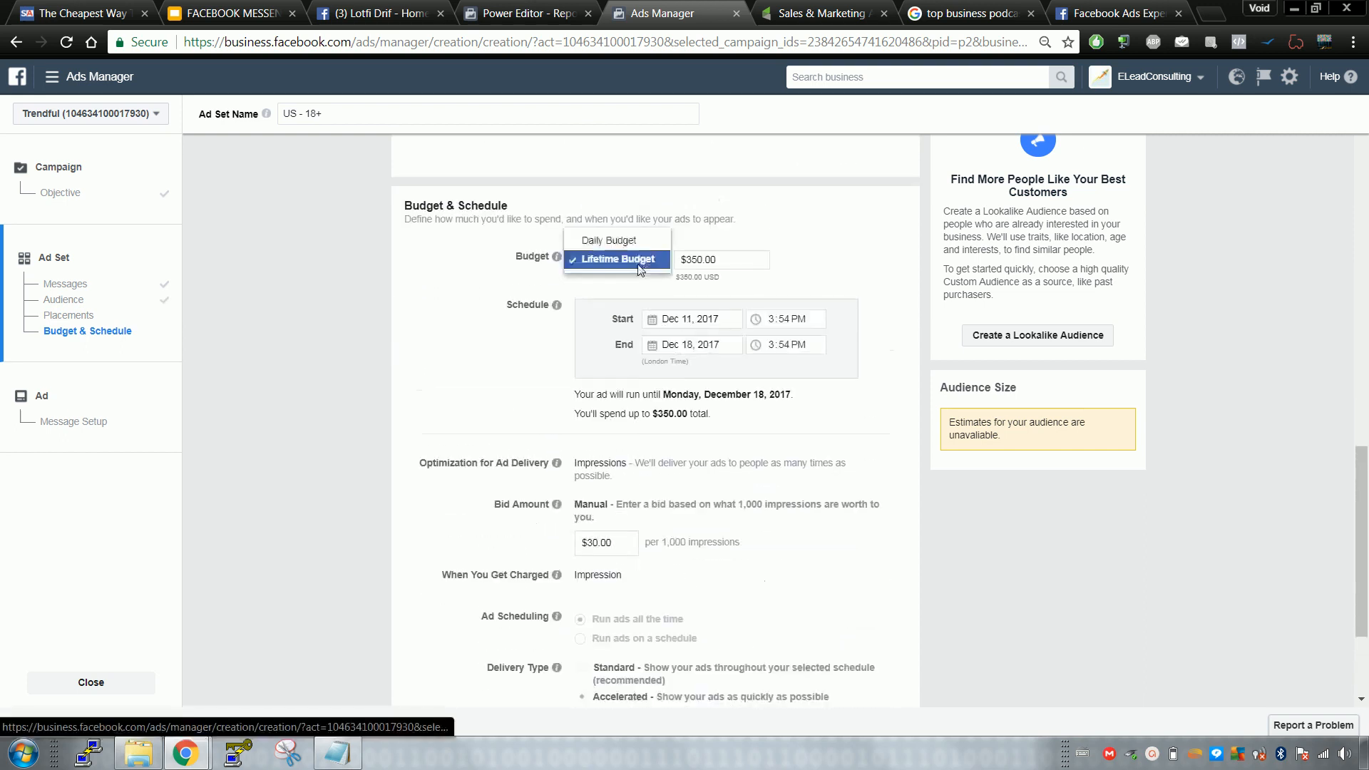
pyautogui.click(460, 277)
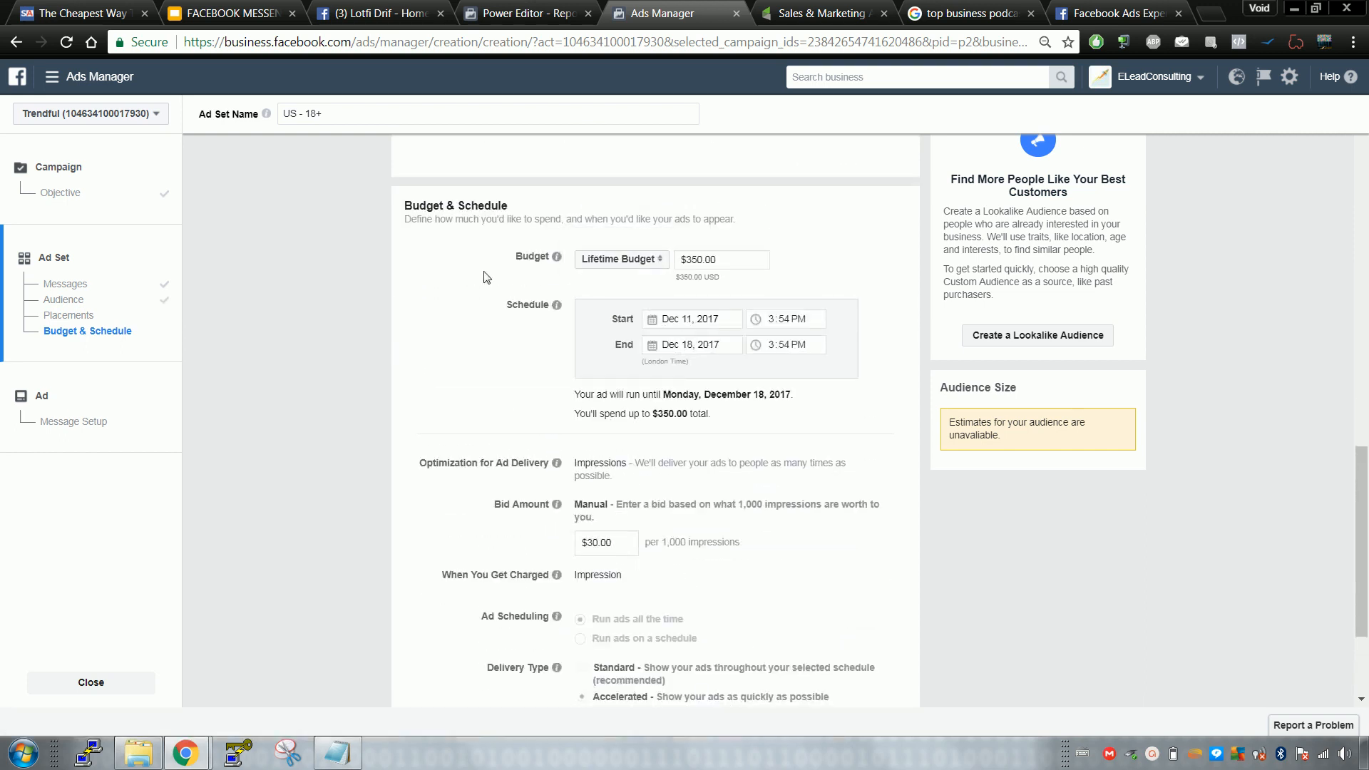
# - Set the ad set's manual bid to $10 per 1,000 impressions
pyautogui.scroll(-2, 484, 278)
pyautogui.scroll(-1, 484, 277)
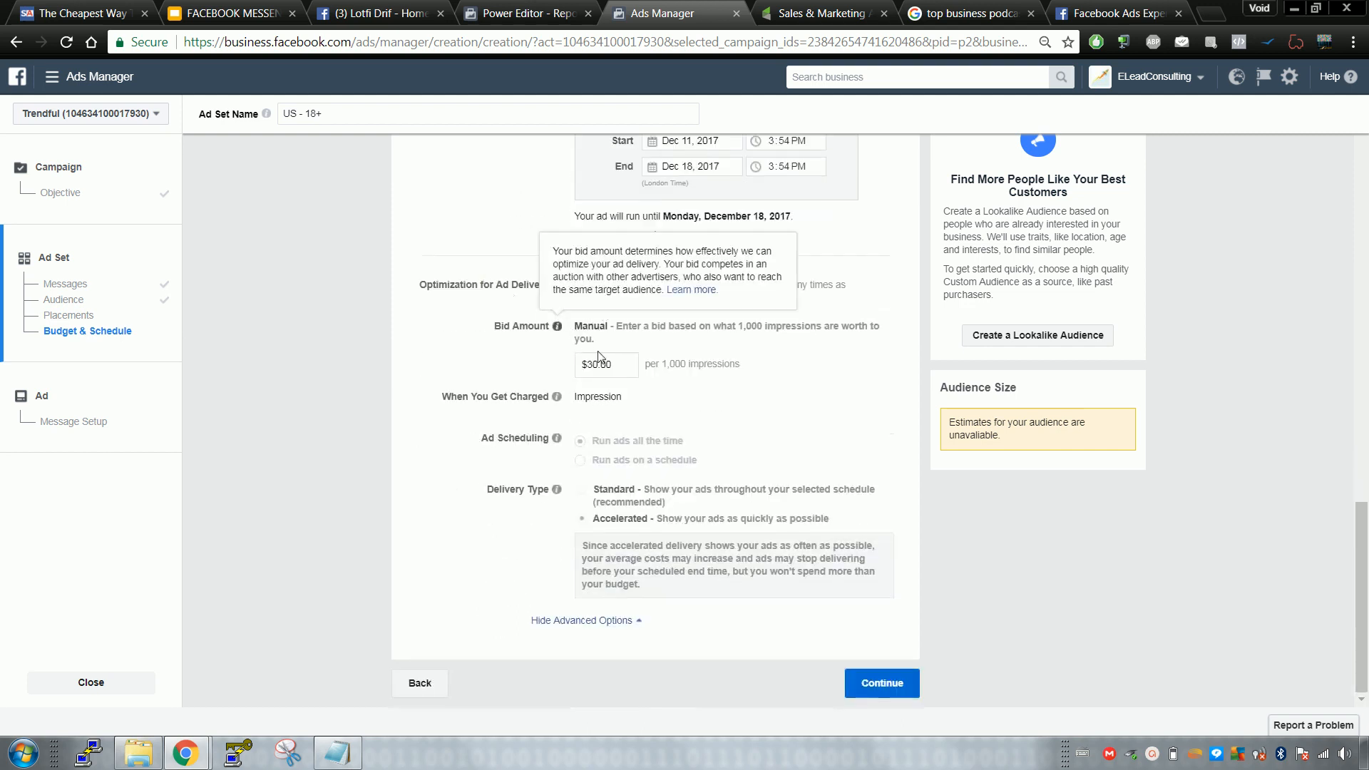
pyautogui.doubleClick(631, 364)
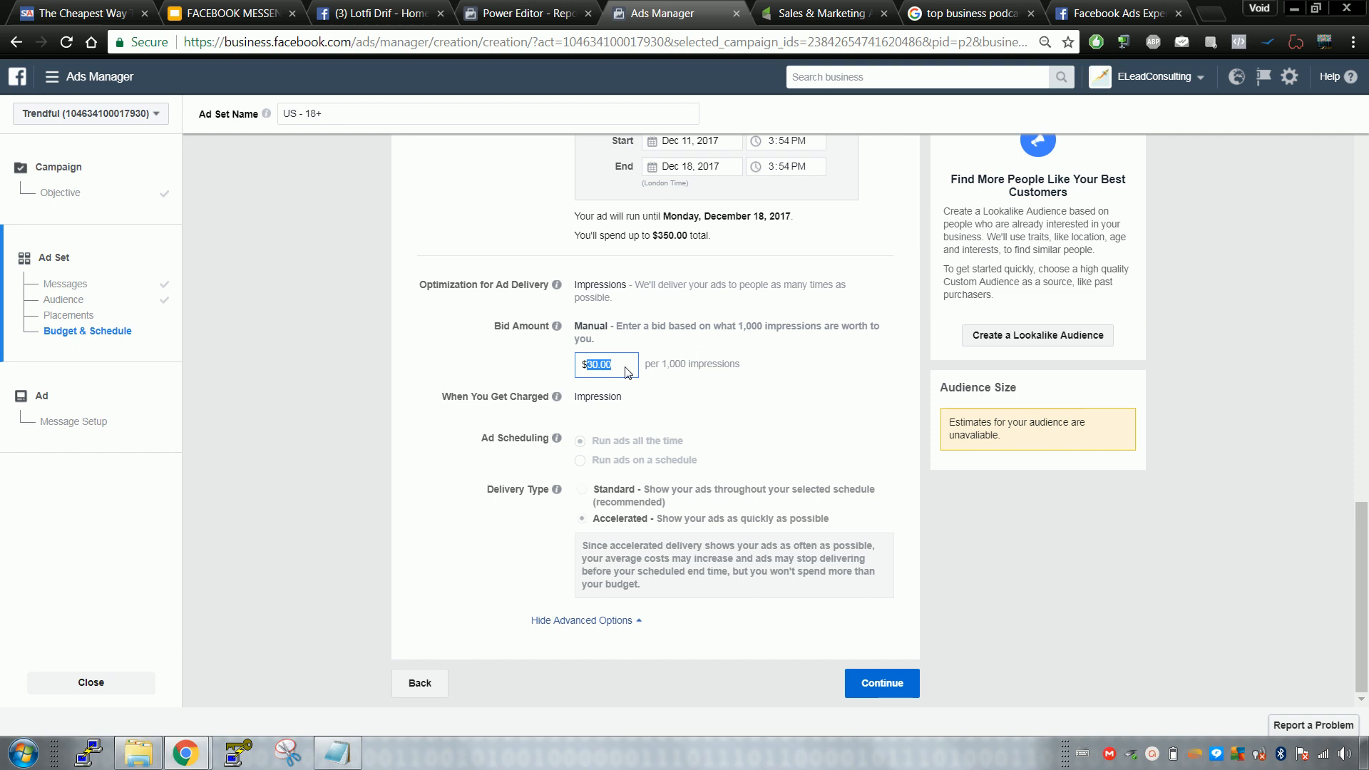
pyautogui.write('10')
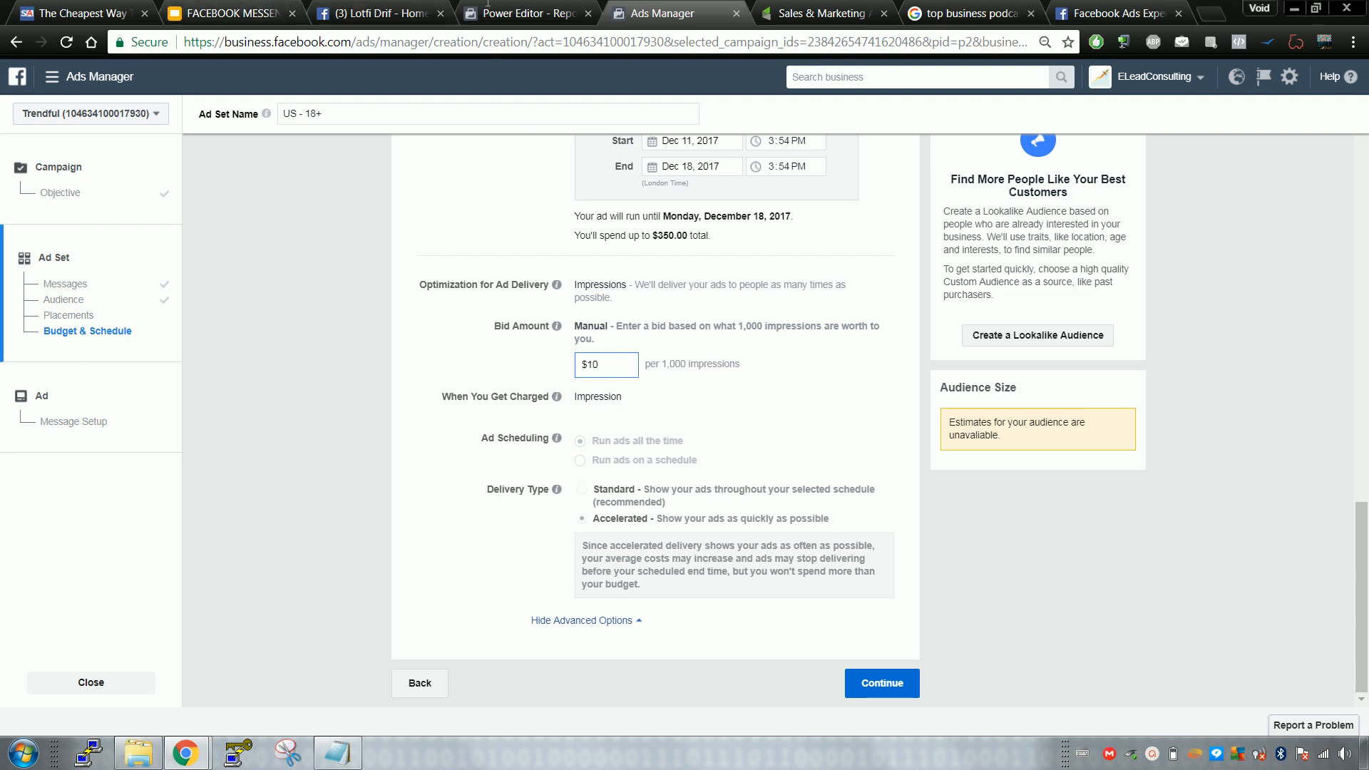
# - Examine impressions, CPM and reach in the Sponsored Messages - Black Friday report, and return to the ad set
pyautogui.click(531, 13)
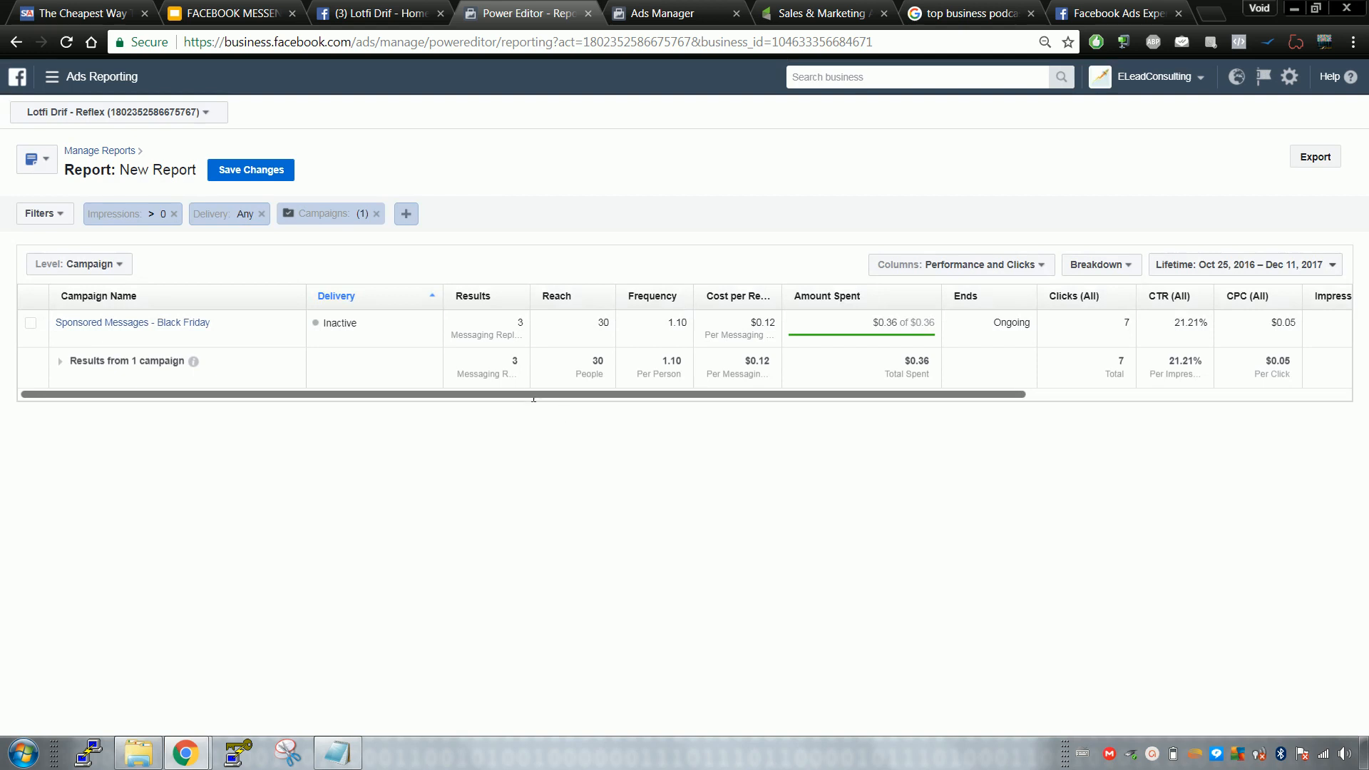
pyautogui.moveTo(526, 386); pyautogui.dragTo(916, 380)
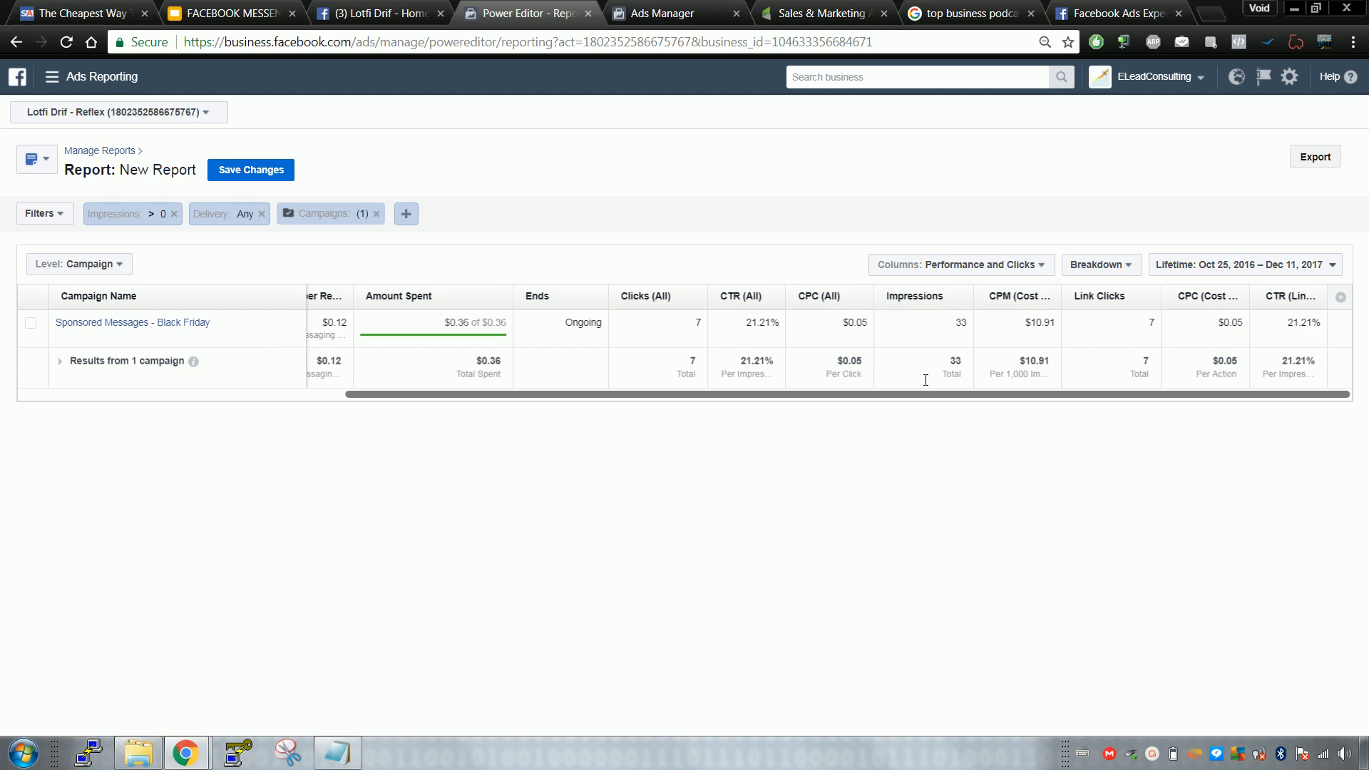
pyautogui.moveTo(926, 380); pyautogui.dragTo(518, 382)
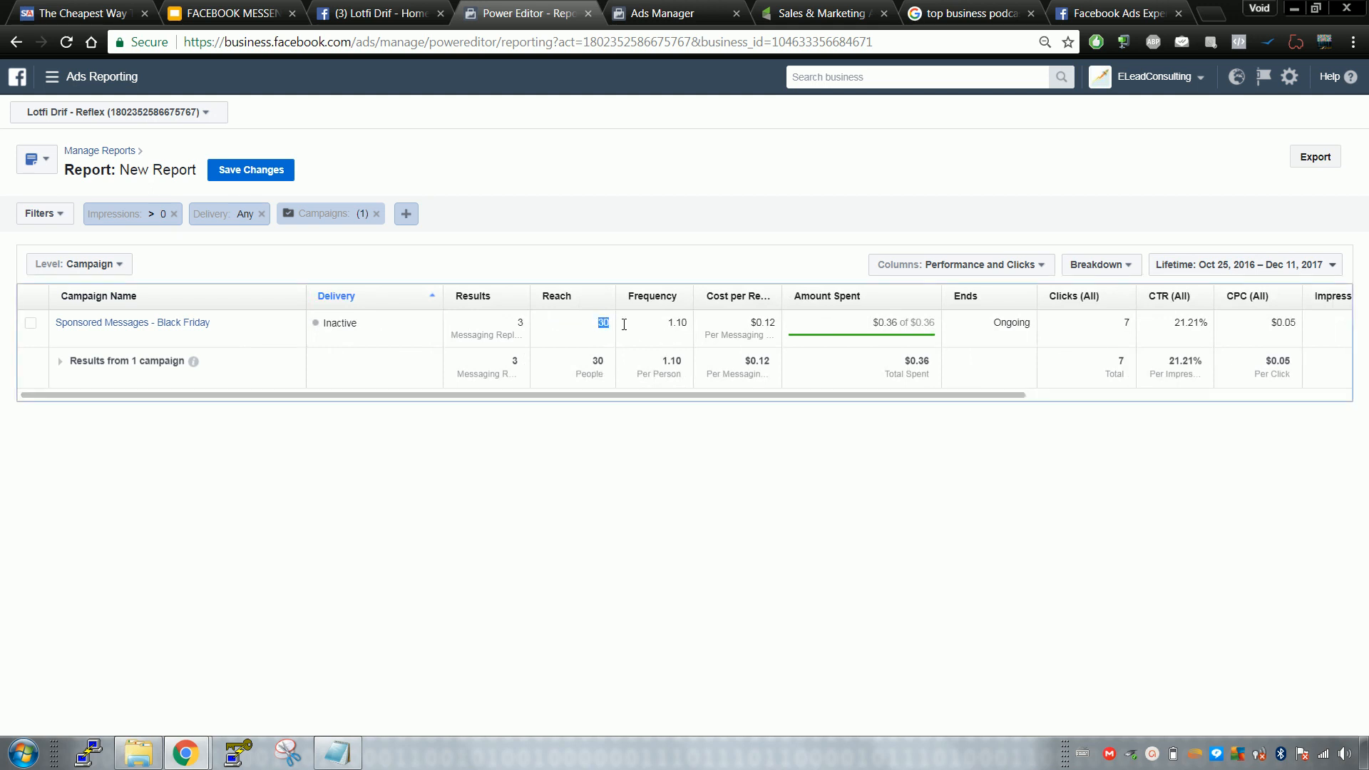
pyautogui.moveTo(600, 318); pyautogui.dragTo(615, 318)
pyautogui.click(578, 329)
pyautogui.click(708, 7)
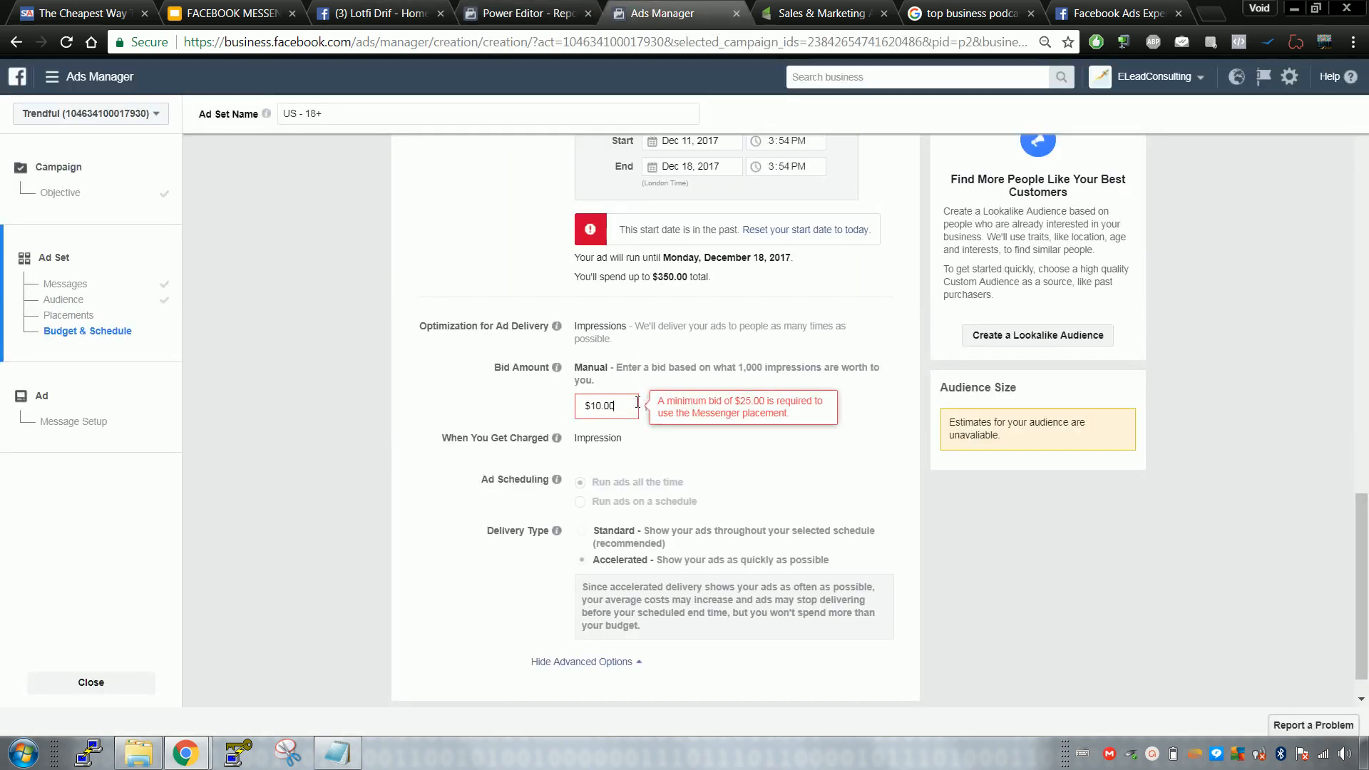
# - Recheck the ad set's budget, bid and audience settings, and try to continue to the ad with the $10 bid
pyautogui.scroll(3, 691, 349)
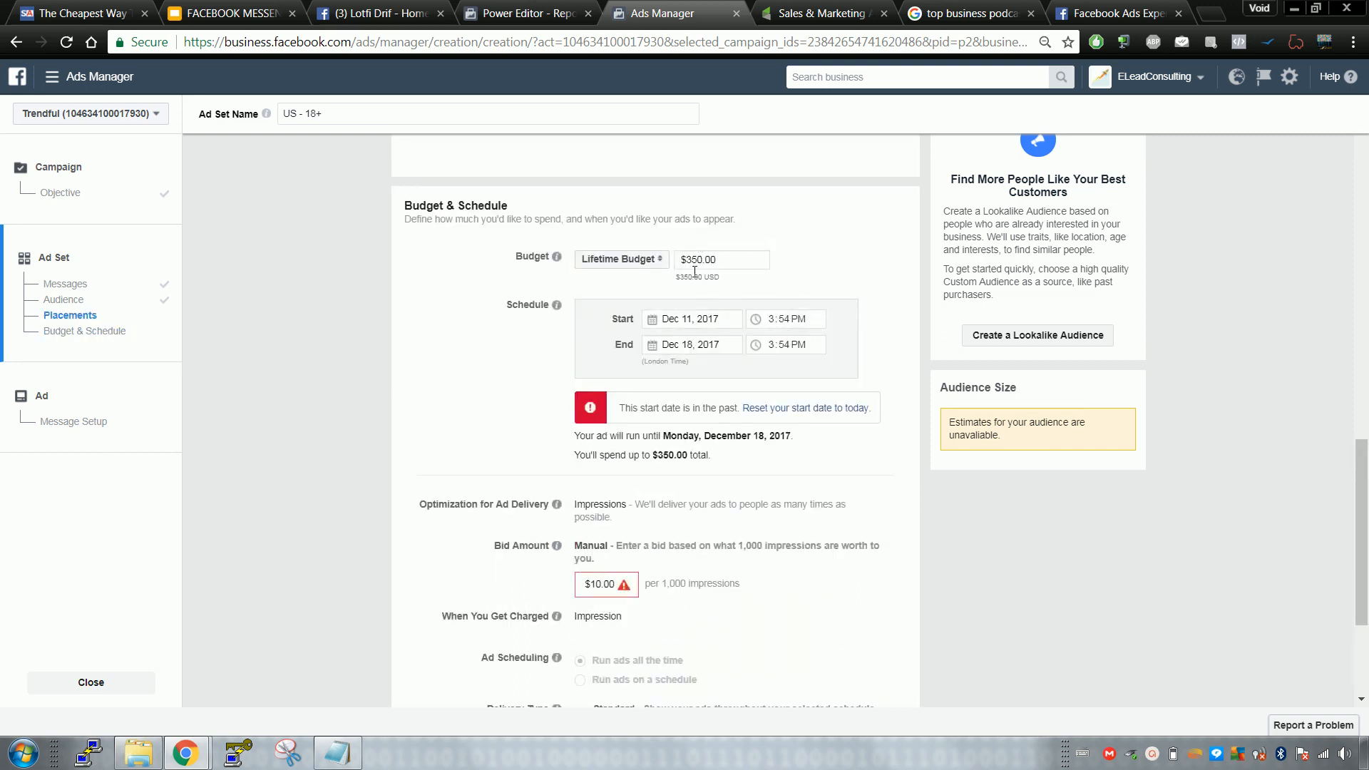
pyautogui.scroll(-3, 589, 318)
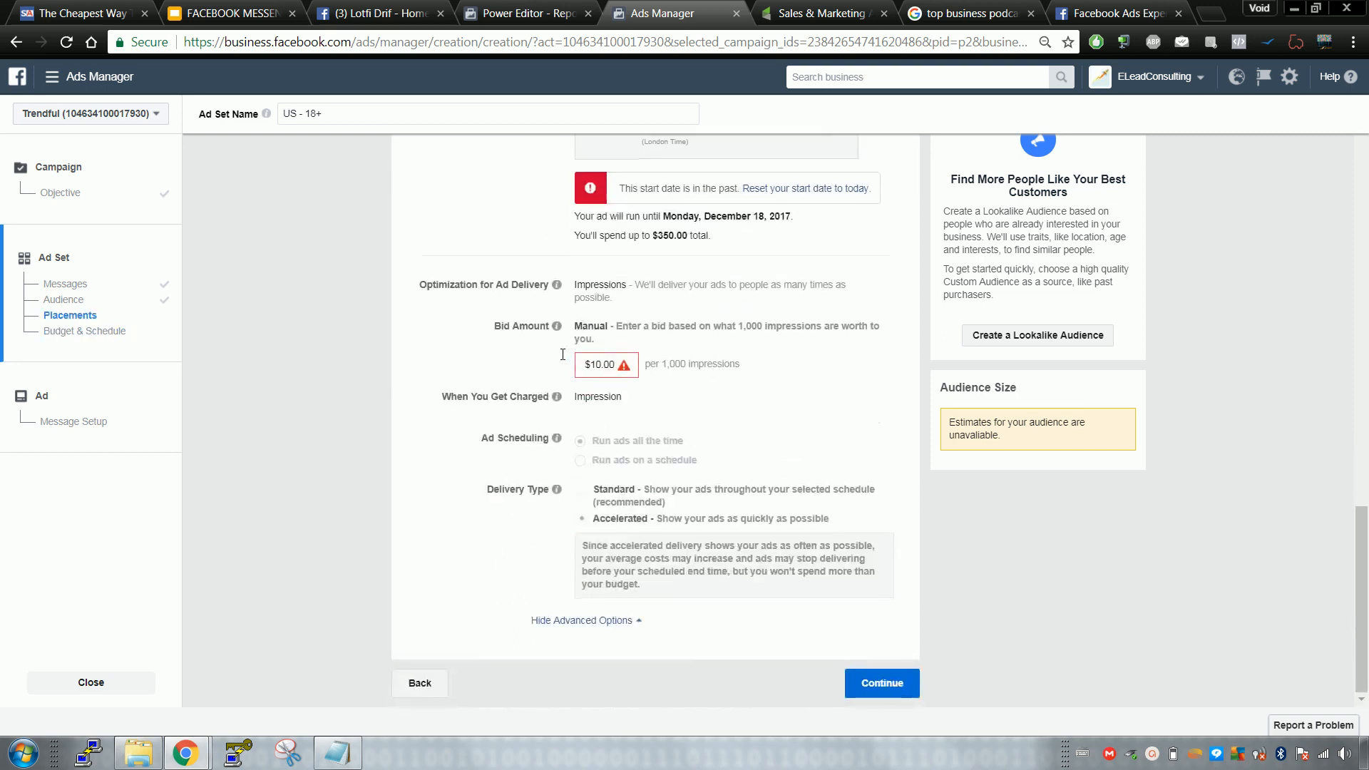
pyautogui.scroll(8, 546, 368)
pyautogui.scroll(8, 546, 368)
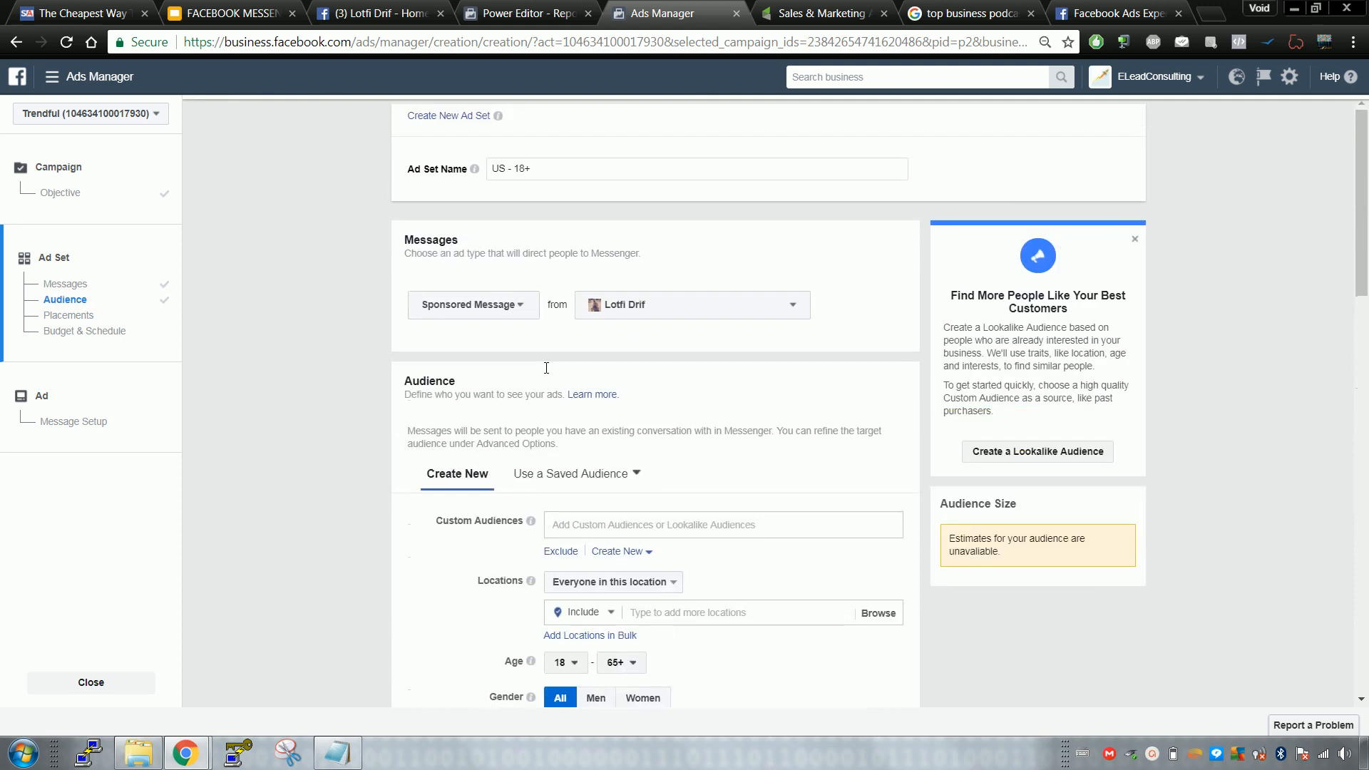
pyautogui.scroll(-15, 552, 372)
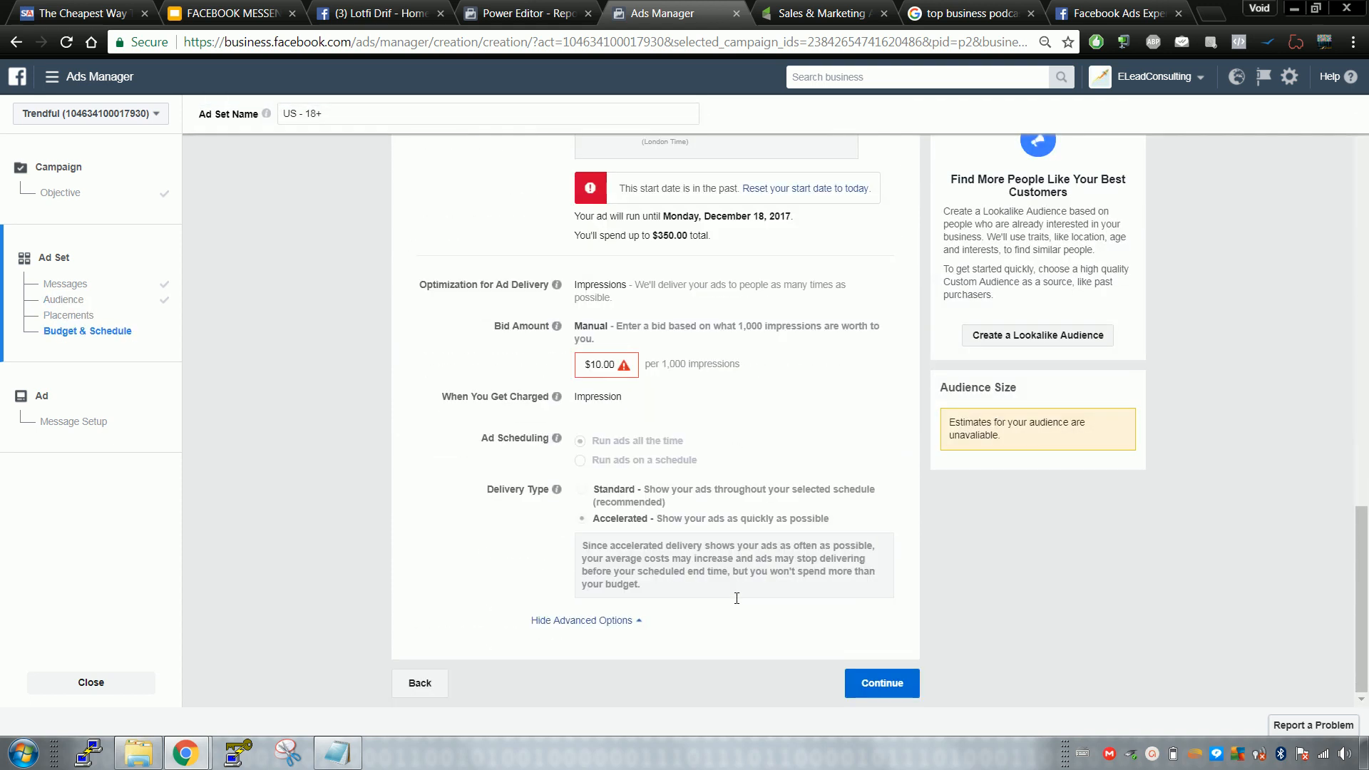
pyautogui.click(899, 685)
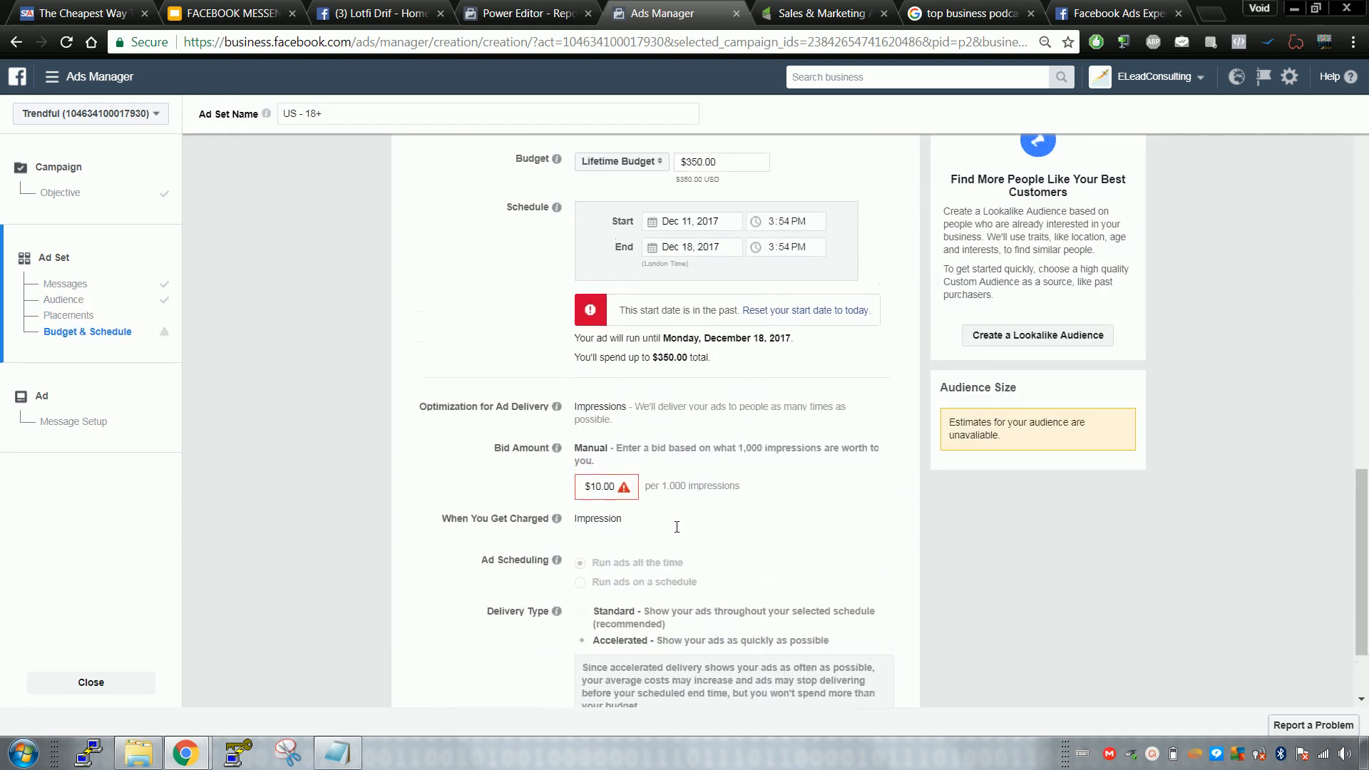
# - Set the manual bid to $25 per 1,000 impressions and continue to the ad's message setup
pyautogui.tripleClick(603, 495)
pyautogui.write('25')
pyautogui.click(878, 531)
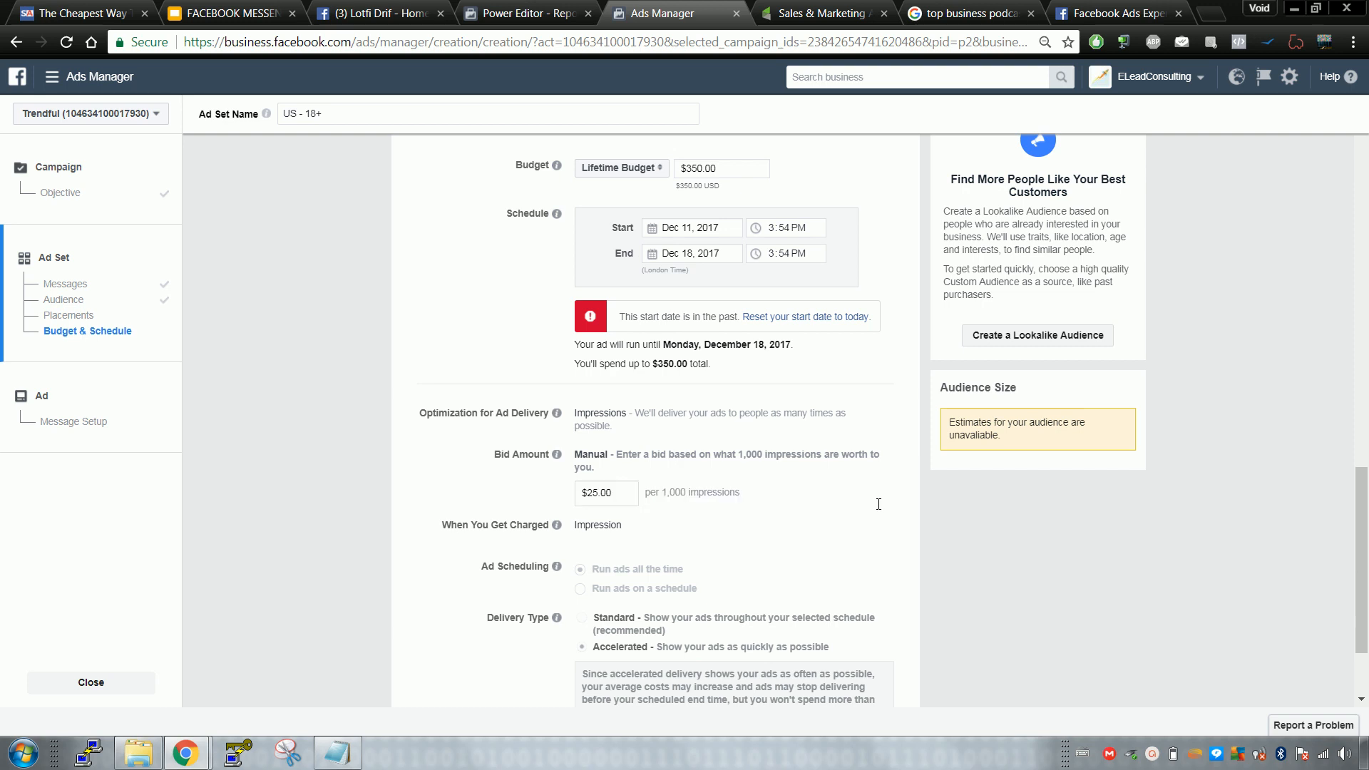
pyautogui.scroll(-2, 884, 513)
pyautogui.click(881, 685)
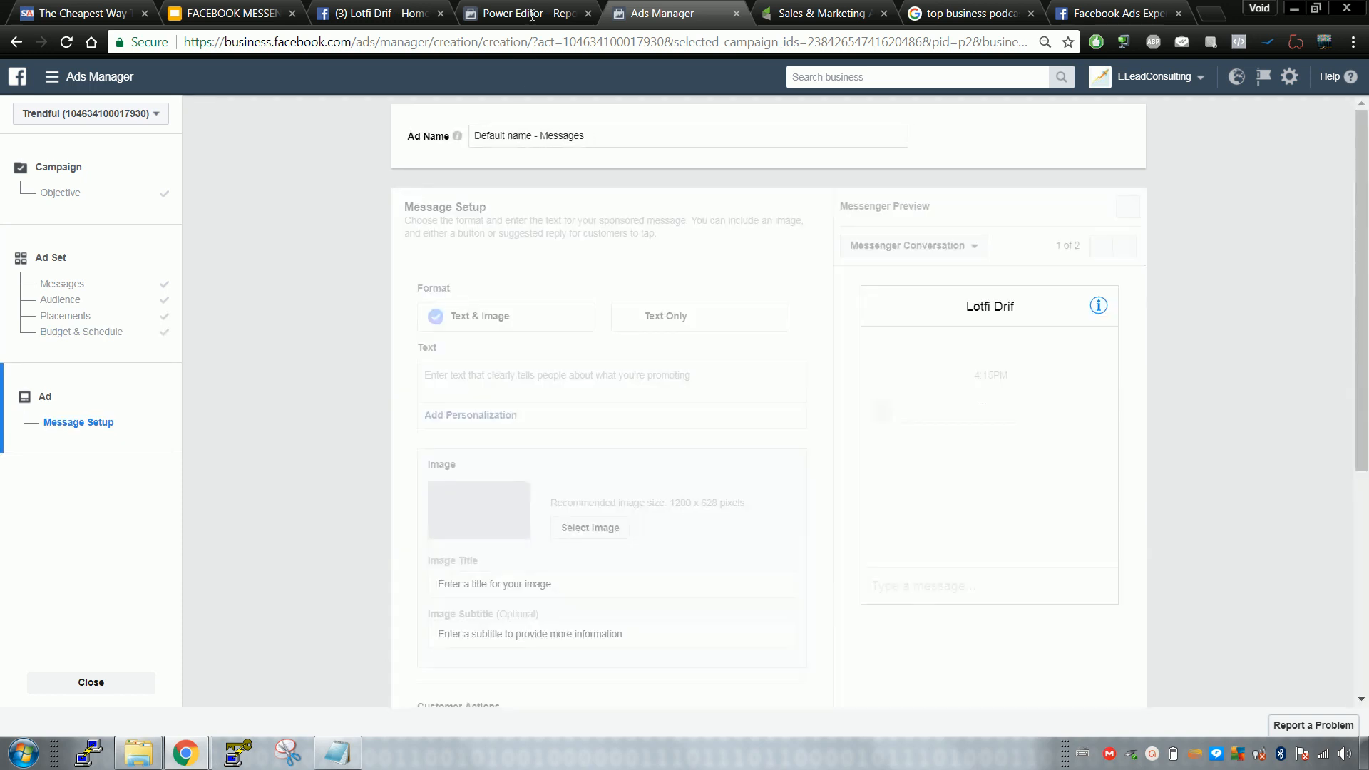
# - Glance at the campaign report, return to the ad, and review its message format, text, image and customer action fields
pyautogui.click(546, 13)
pyautogui.click(648, 6)
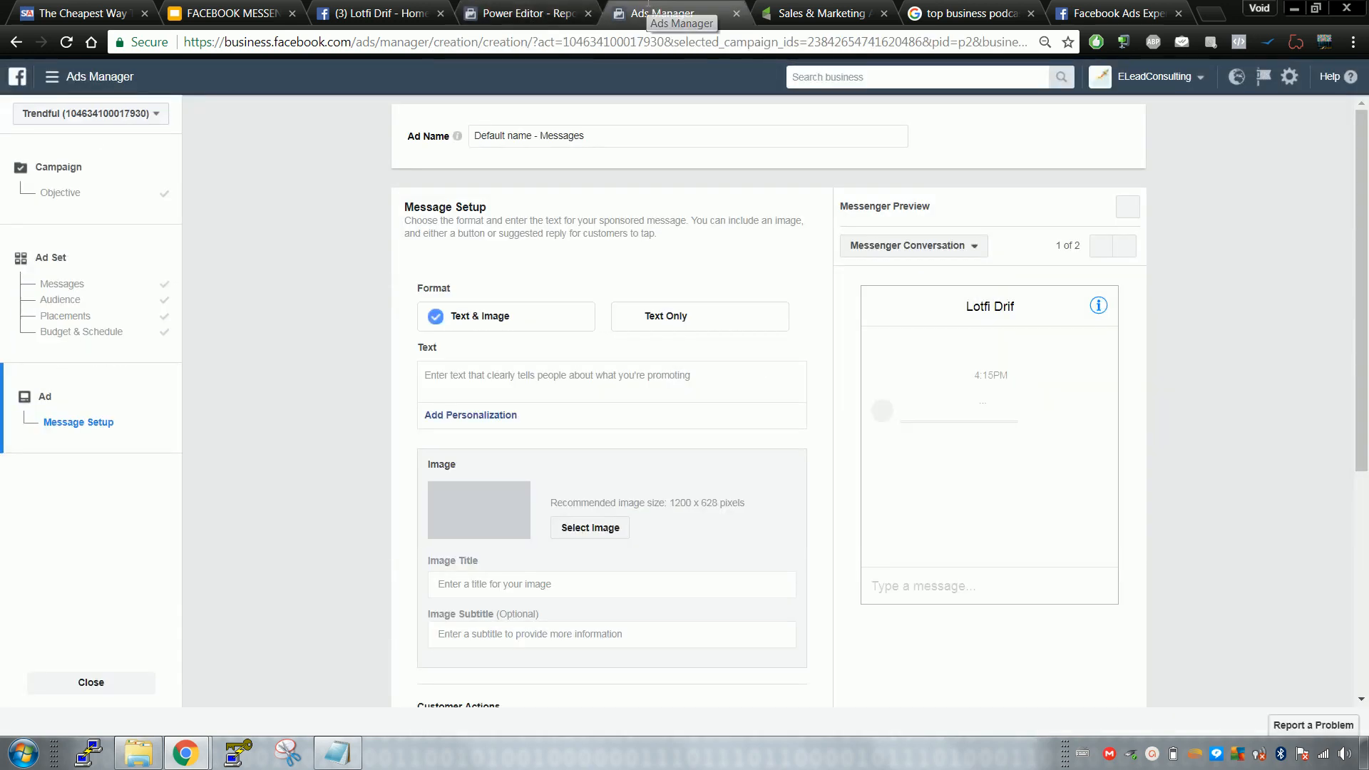
pyautogui.scroll(-3, 325, 242)
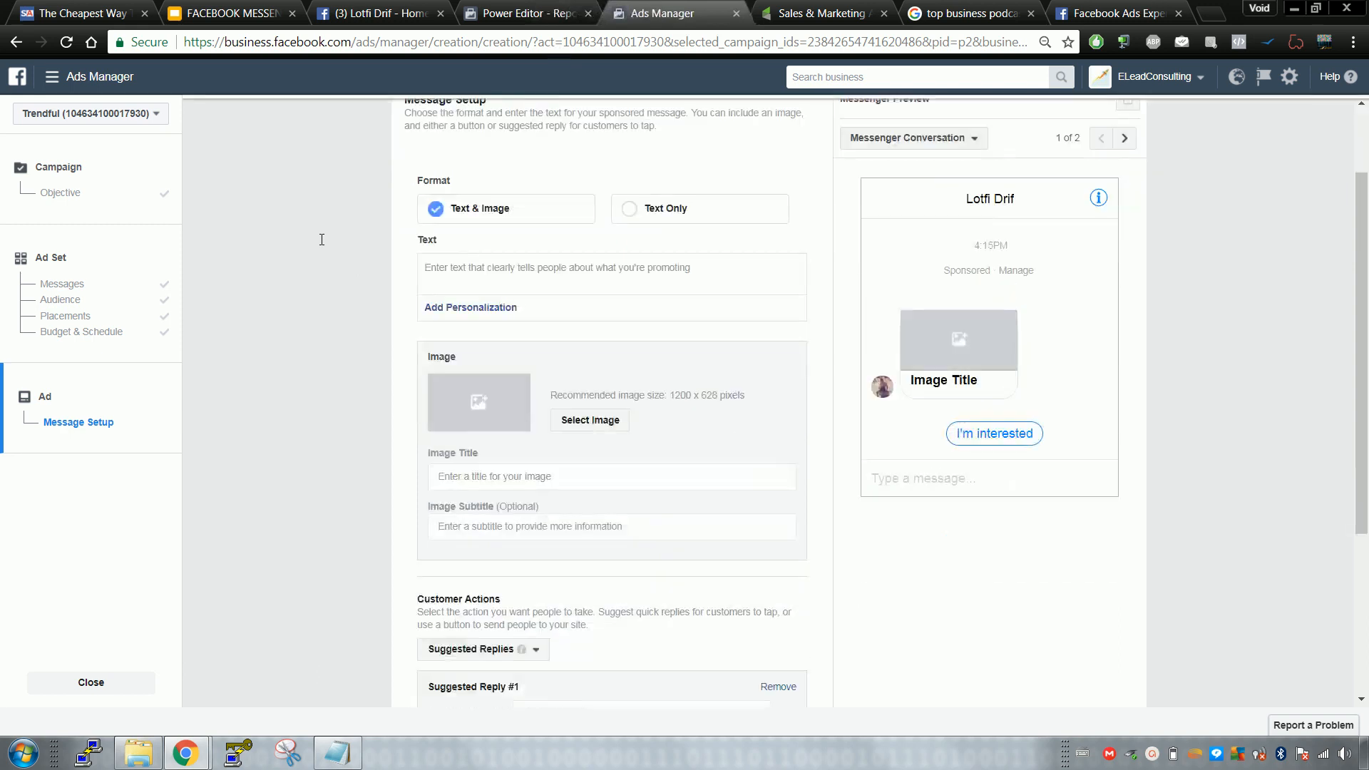
# - Switch to the Google Slides presentation and view the How To Get More Messages and HACKS slides
pyautogui.click(236, 13)
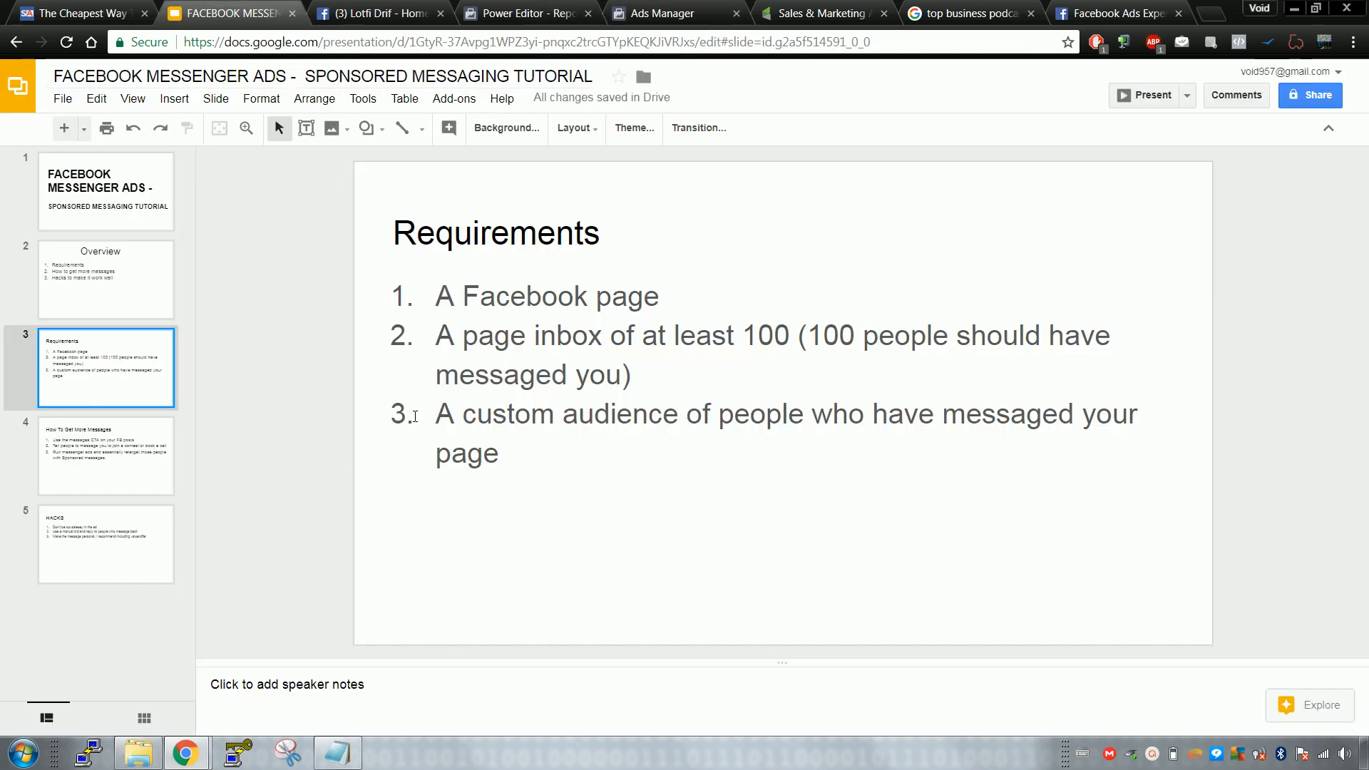
pyautogui.click(101, 461)
pyautogui.click(115, 520)
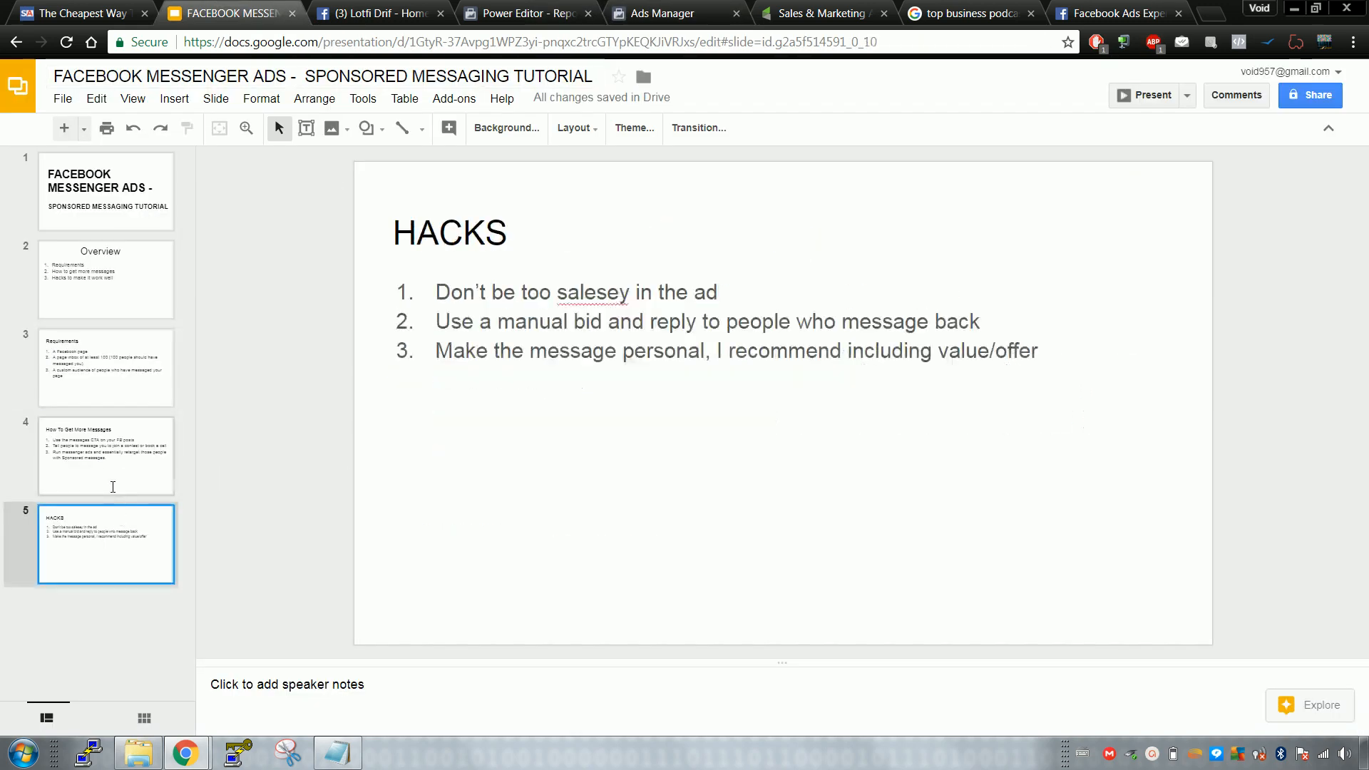
pyautogui.click(112, 473)
pyautogui.click(135, 519)
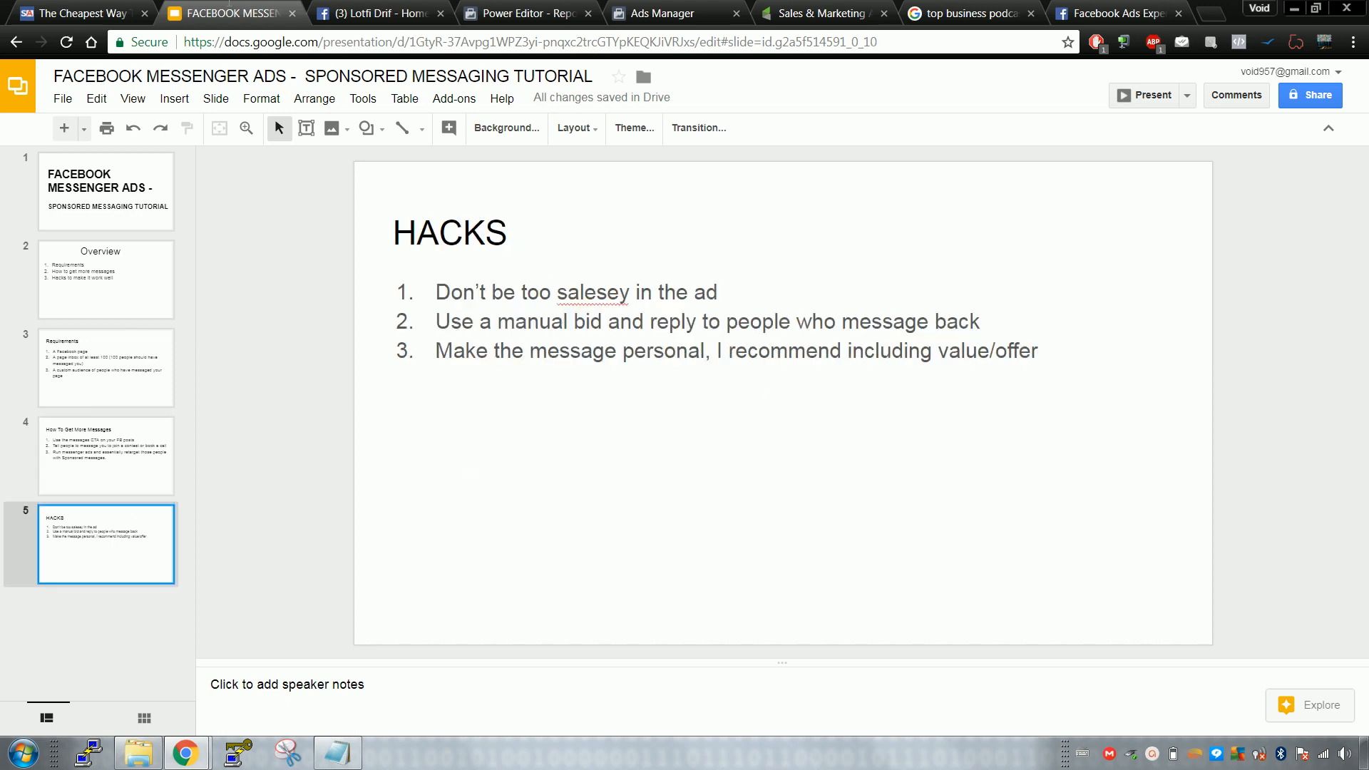
# - Move the presentation's browser tab behind the Facebook Page's tab and bring up the Facebook Page
pyautogui.moveTo(229, 5); pyautogui.dragTo(388, 9)
pyautogui.click(239, 12)
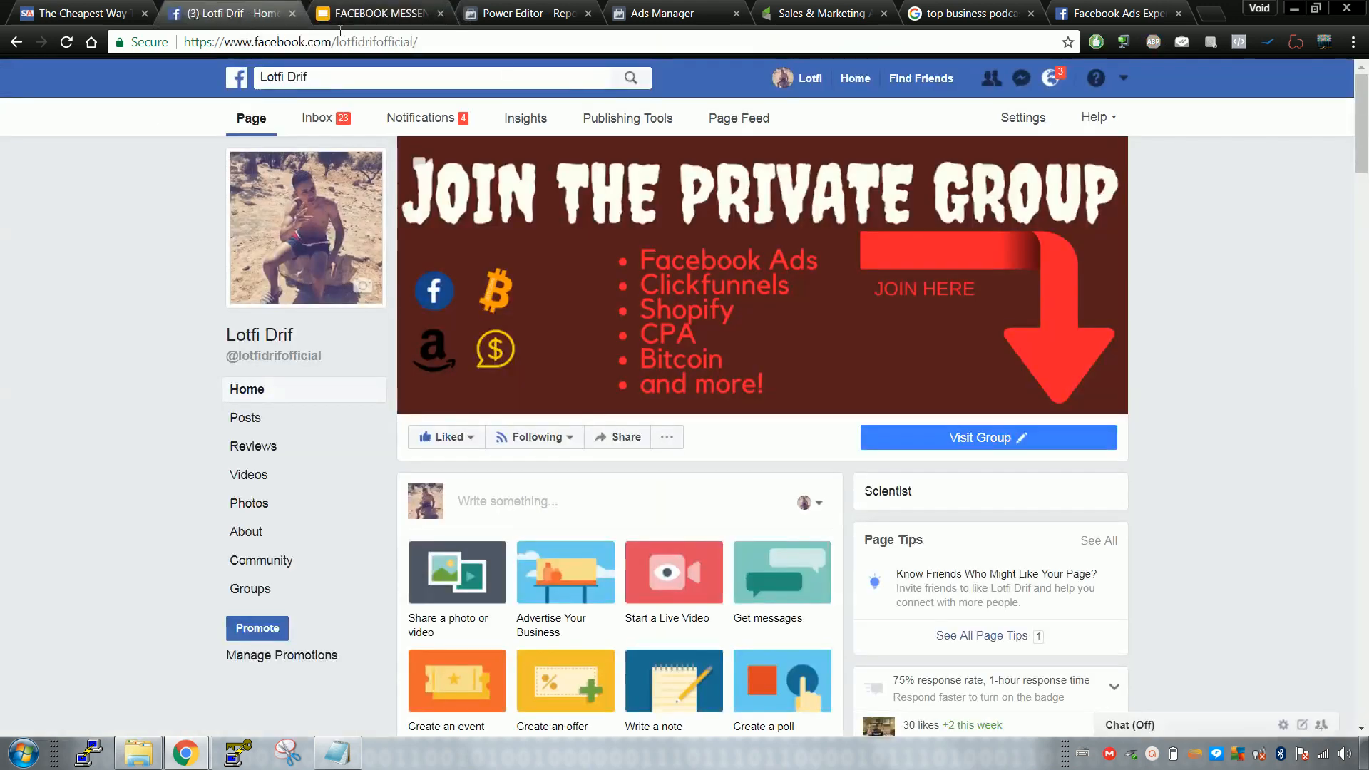
# - Move the Ads Manager browser tab next to the presentation's tab and view the personalization options for the ad's message text
pyautogui.click(710, 13)
pyautogui.moveTo(663, 13); pyautogui.dragTo(528, 13)
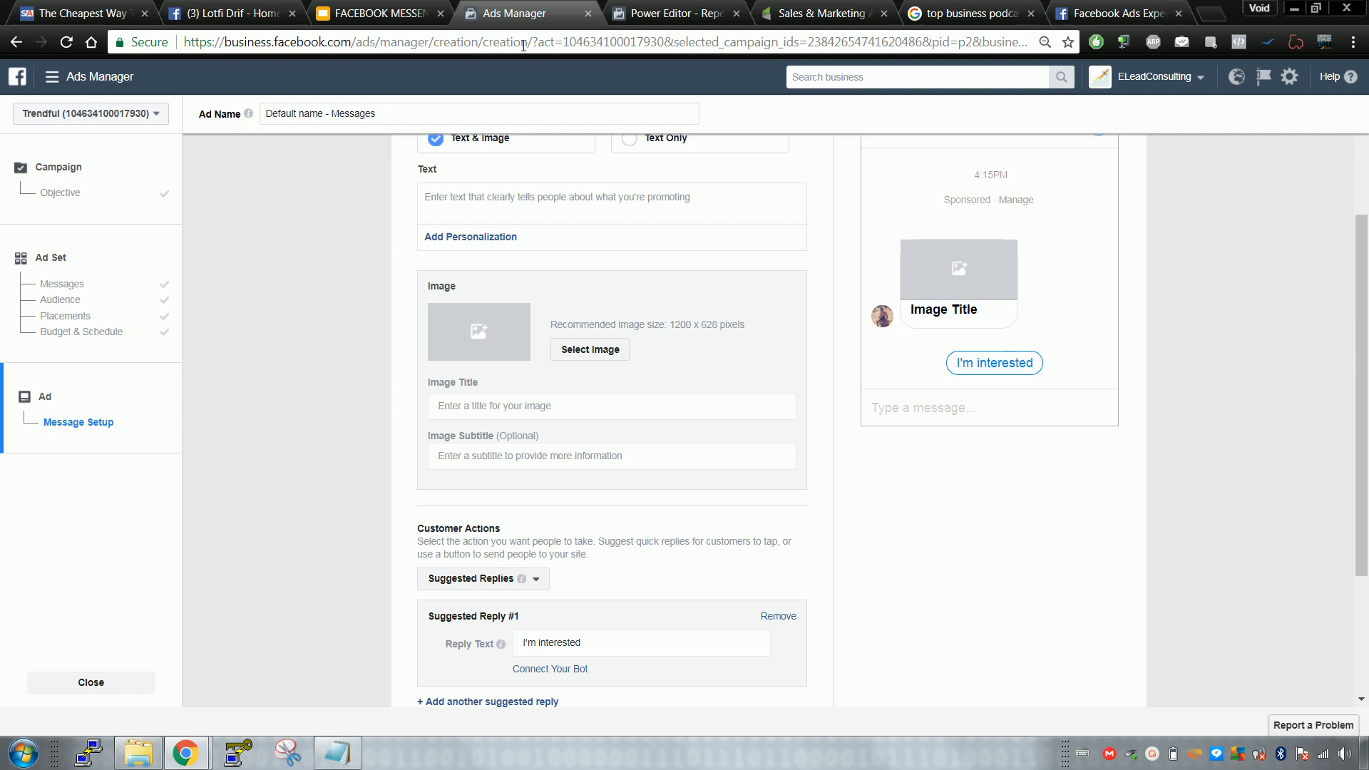
pyautogui.click(478, 238)
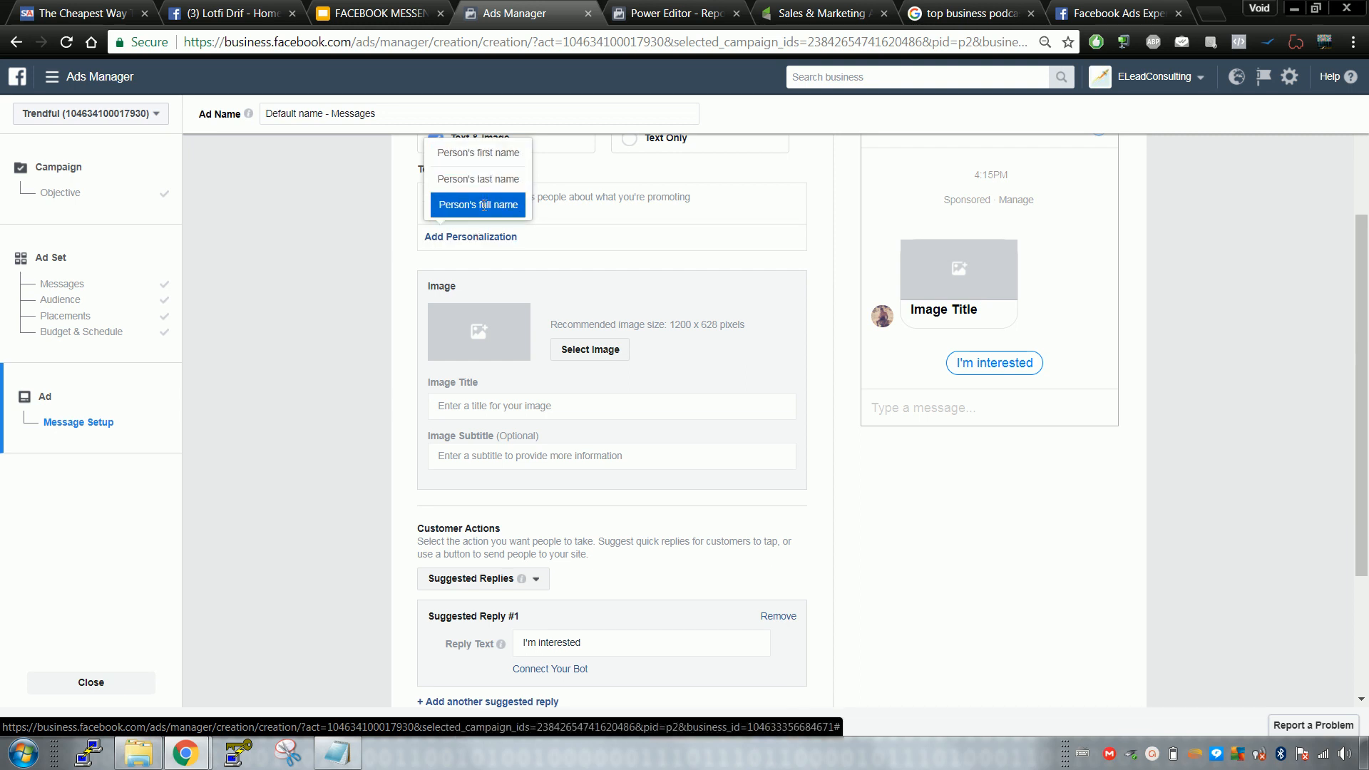
pyautogui.click(370, 231)
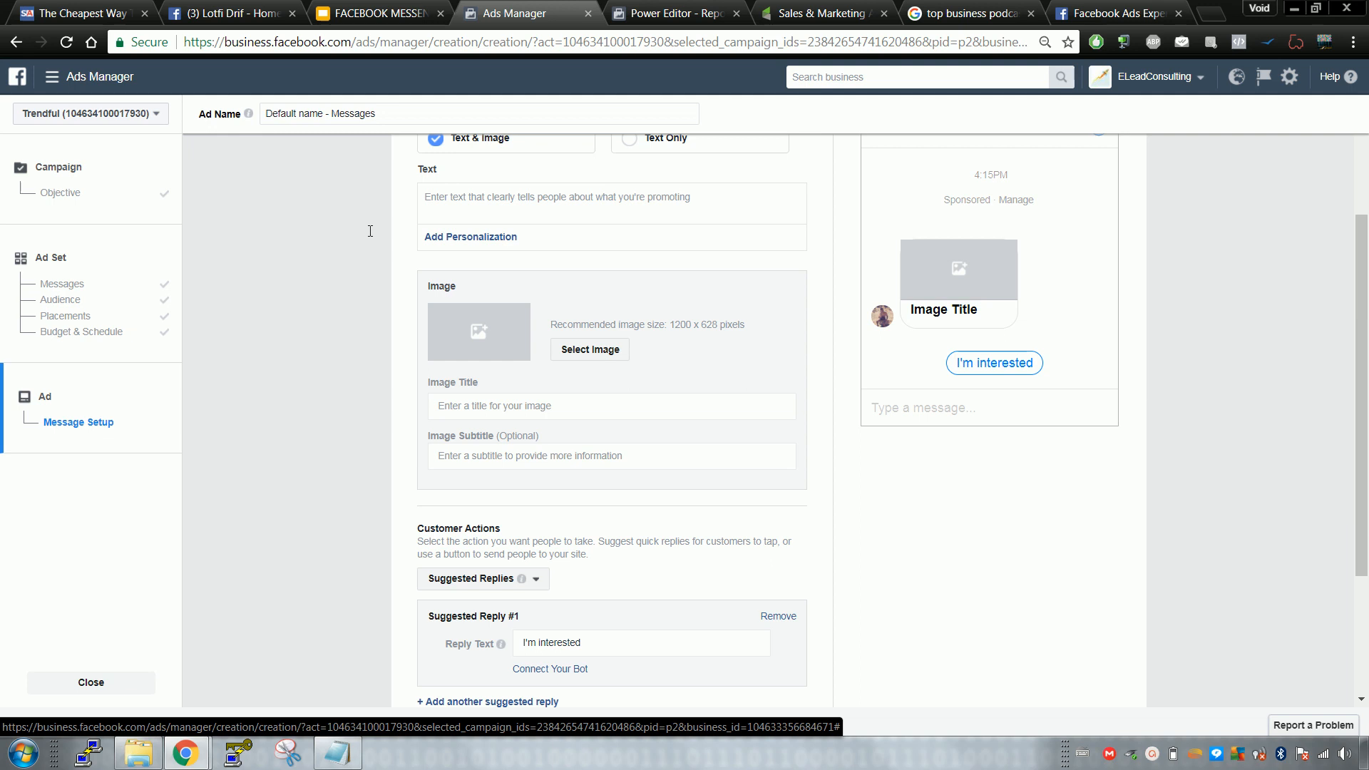
# - Review the ad's Message Setup page from the ad name and format down to the suggested reply and confirmation area
pyautogui.scroll(3, 370, 231)
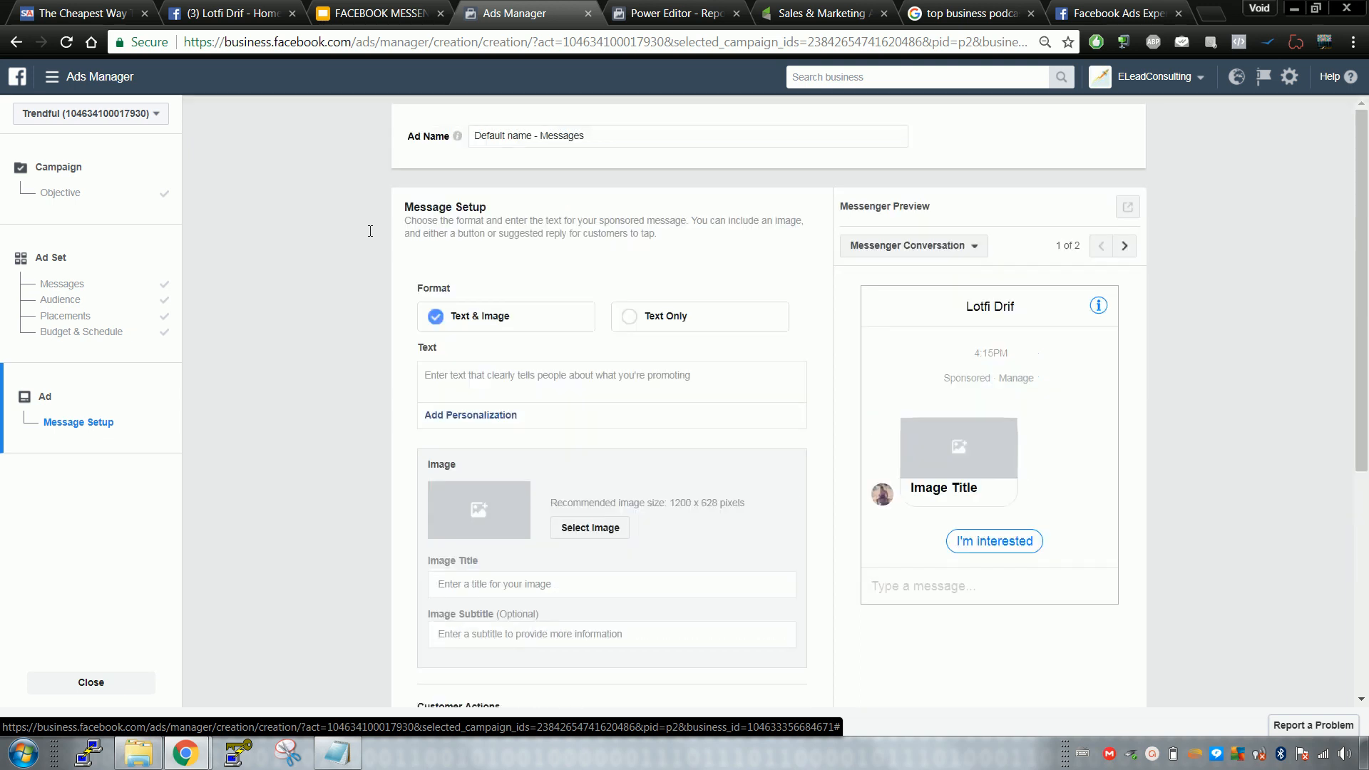
pyautogui.scroll(-5, 370, 230)
pyautogui.scroll(5, 370, 230)
pyautogui.click(485, 43)
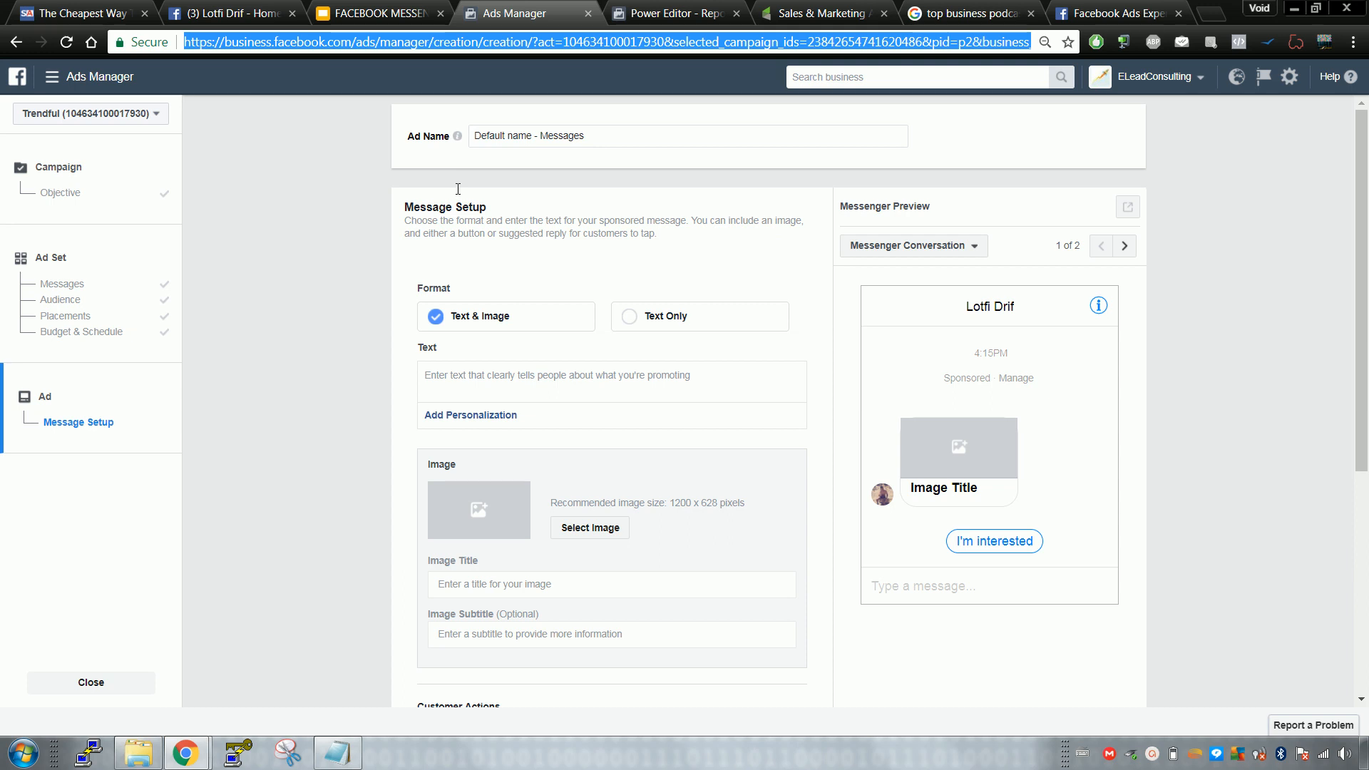
pyautogui.click(307, 347)
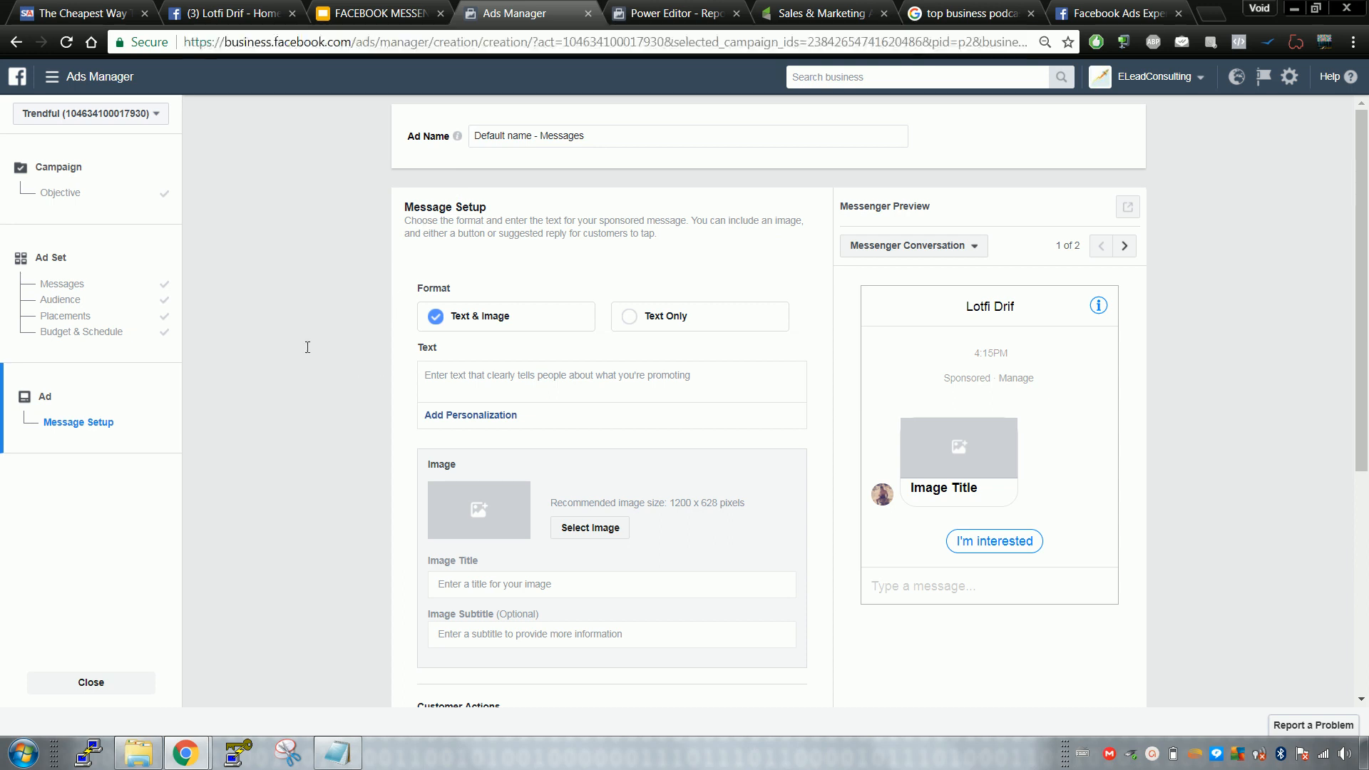
pyautogui.scroll(-5, 308, 347)
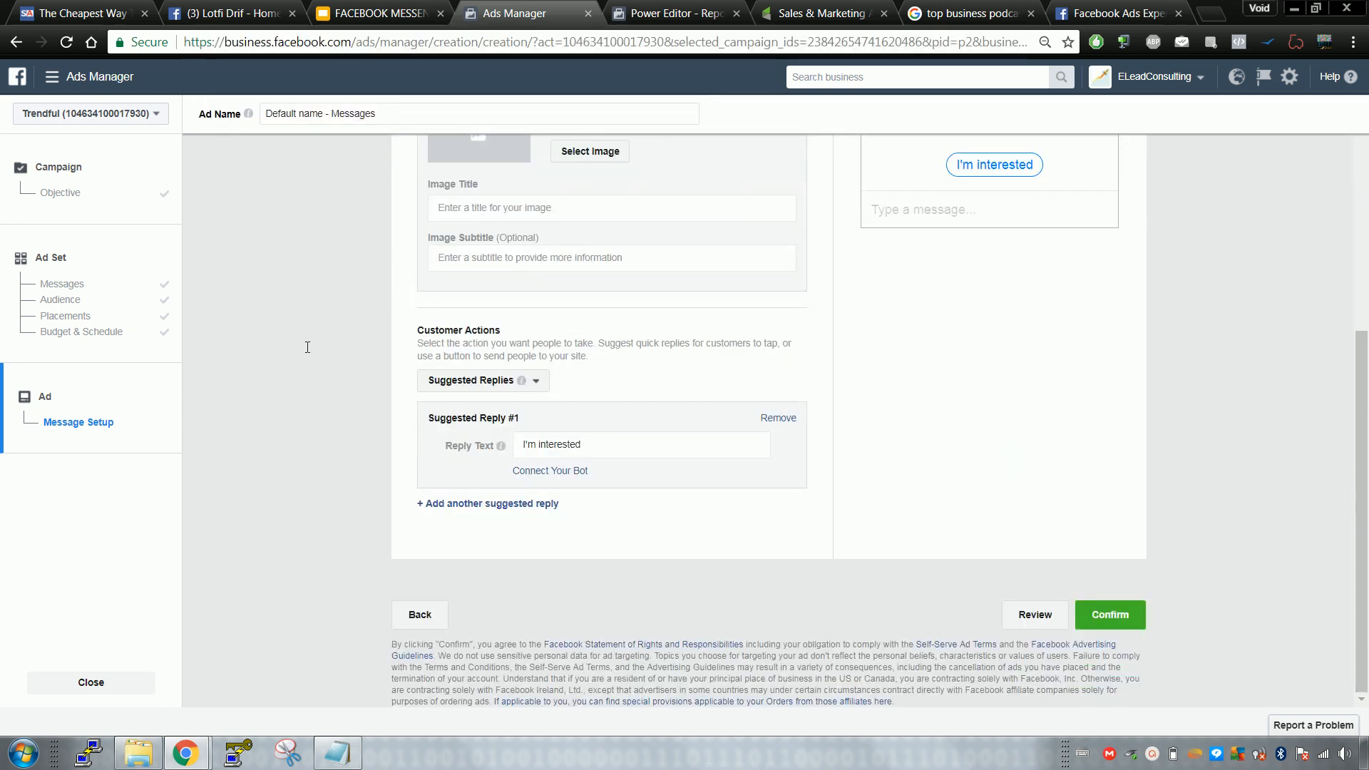
pyautogui.scroll(5, 307, 347)
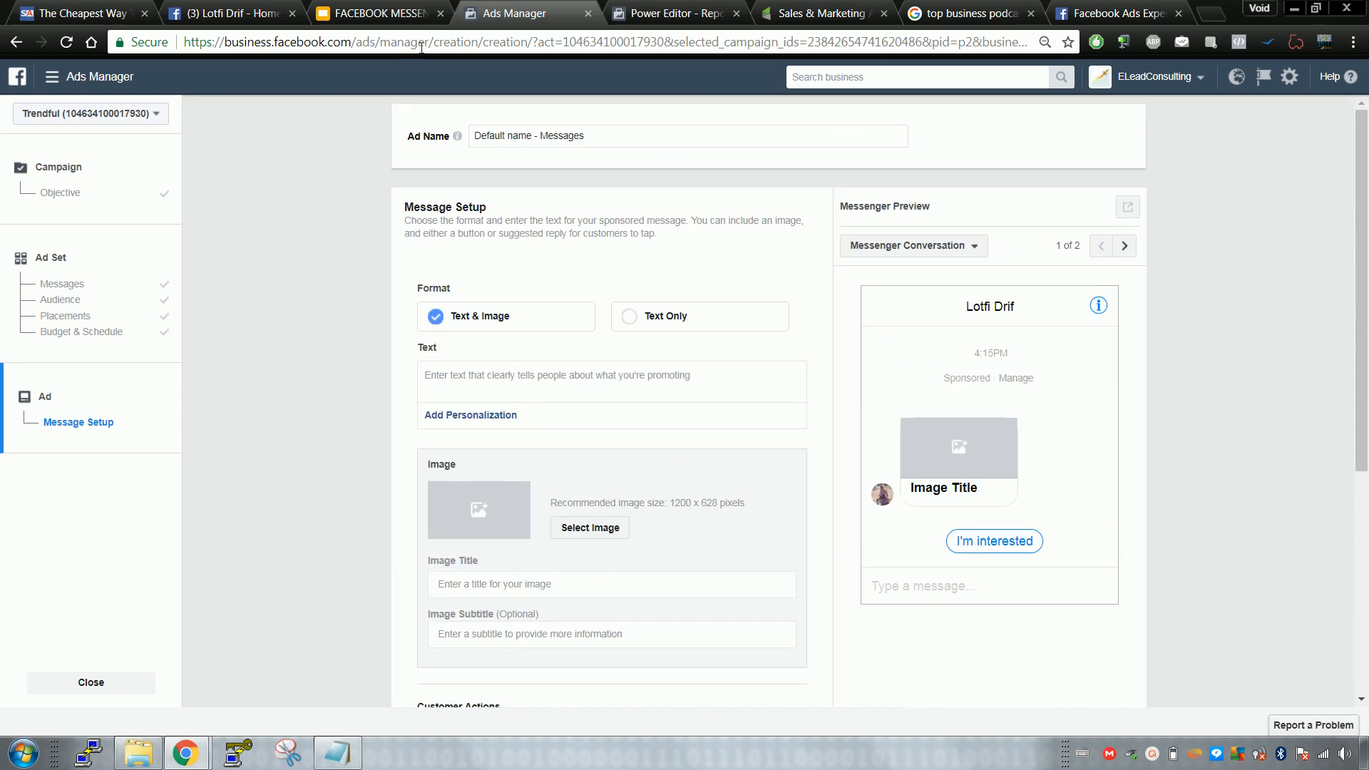
pyautogui.click(421, 48)
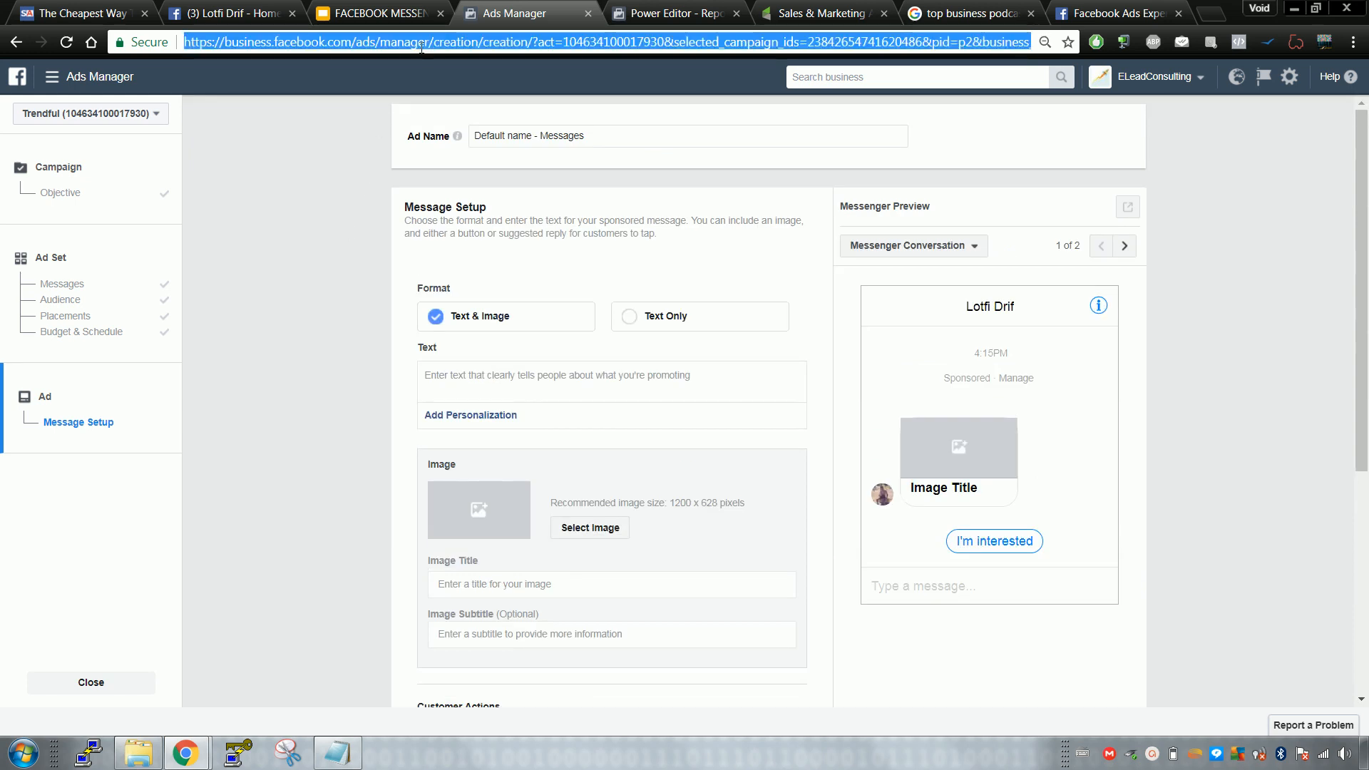
# - Switch between the HACKS slide in Google Slides and the ad's message setup, and bring up the campaign report
pyautogui.click(378, 13)
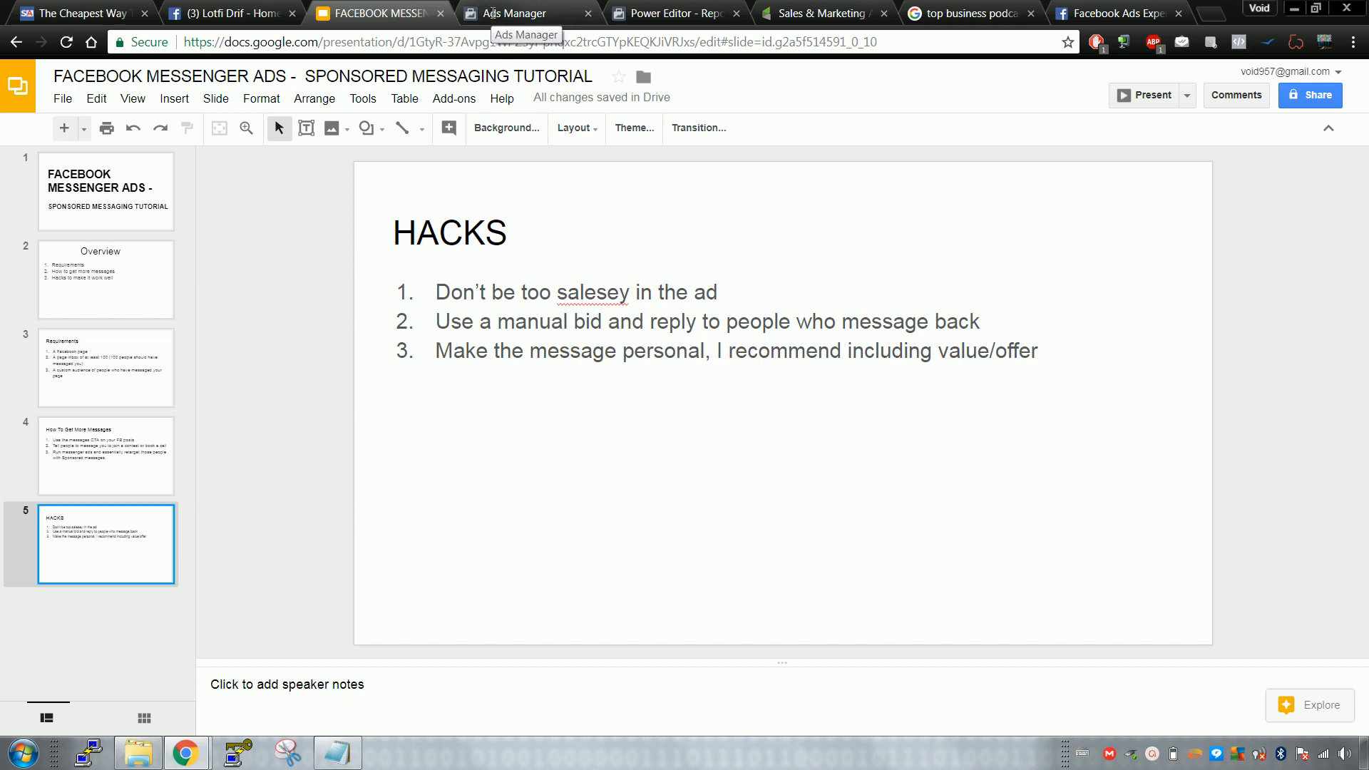
pyautogui.click(493, 13)
pyautogui.click(378, 13)
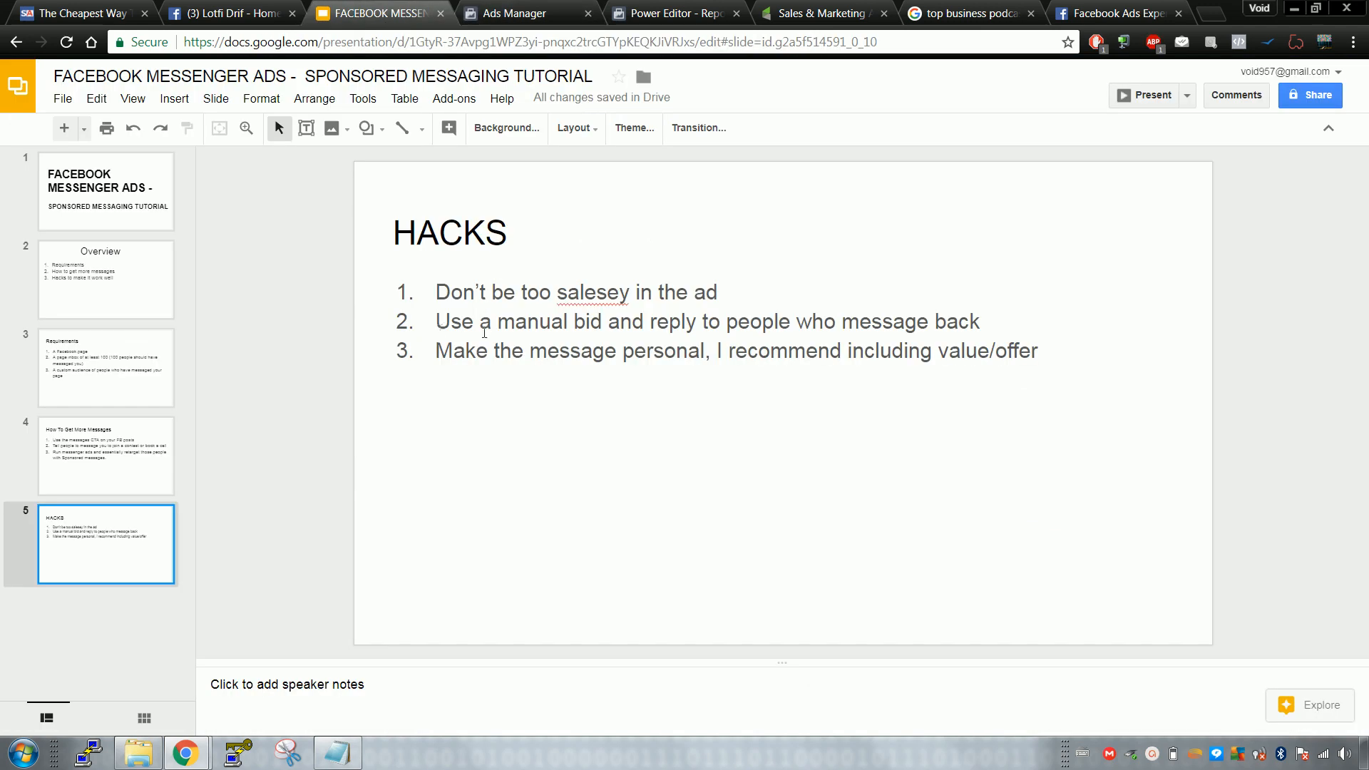
pyautogui.click(513, 13)
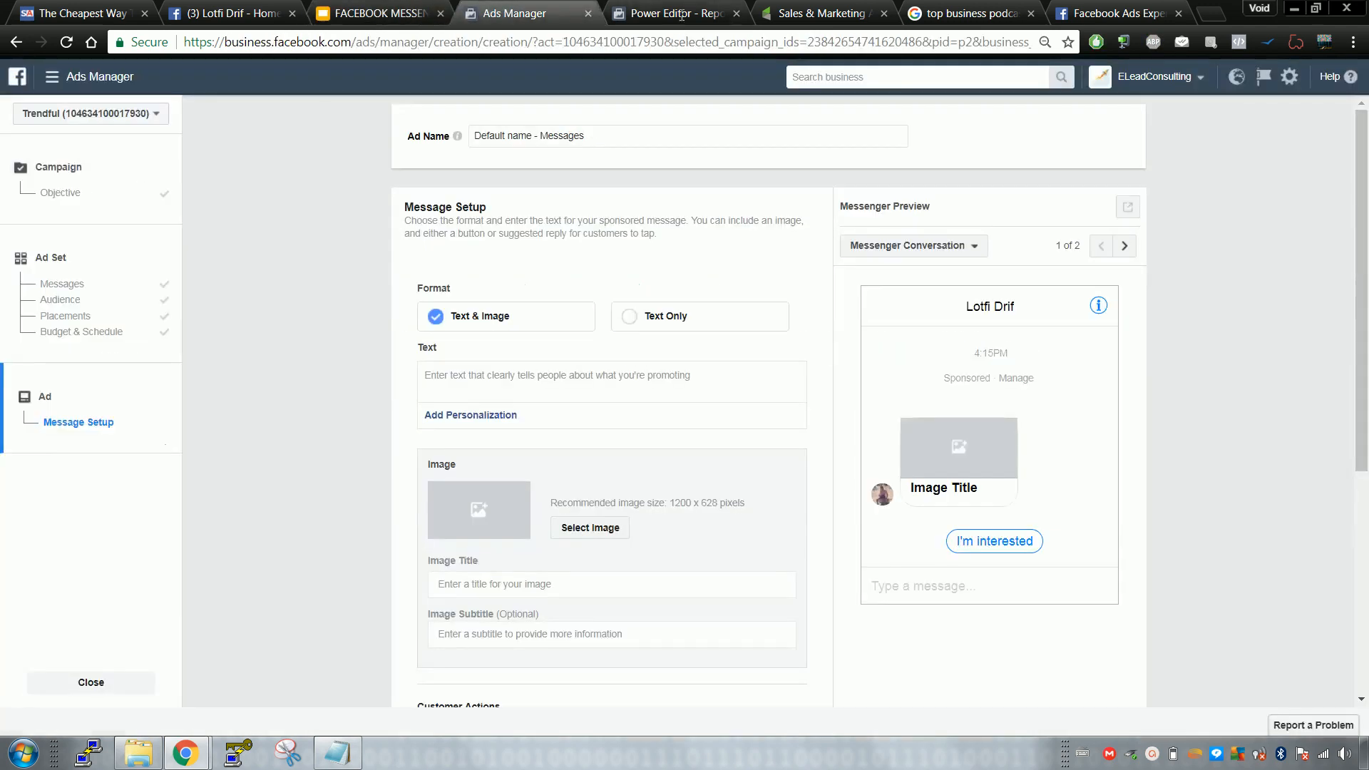
pyautogui.click(723, 13)
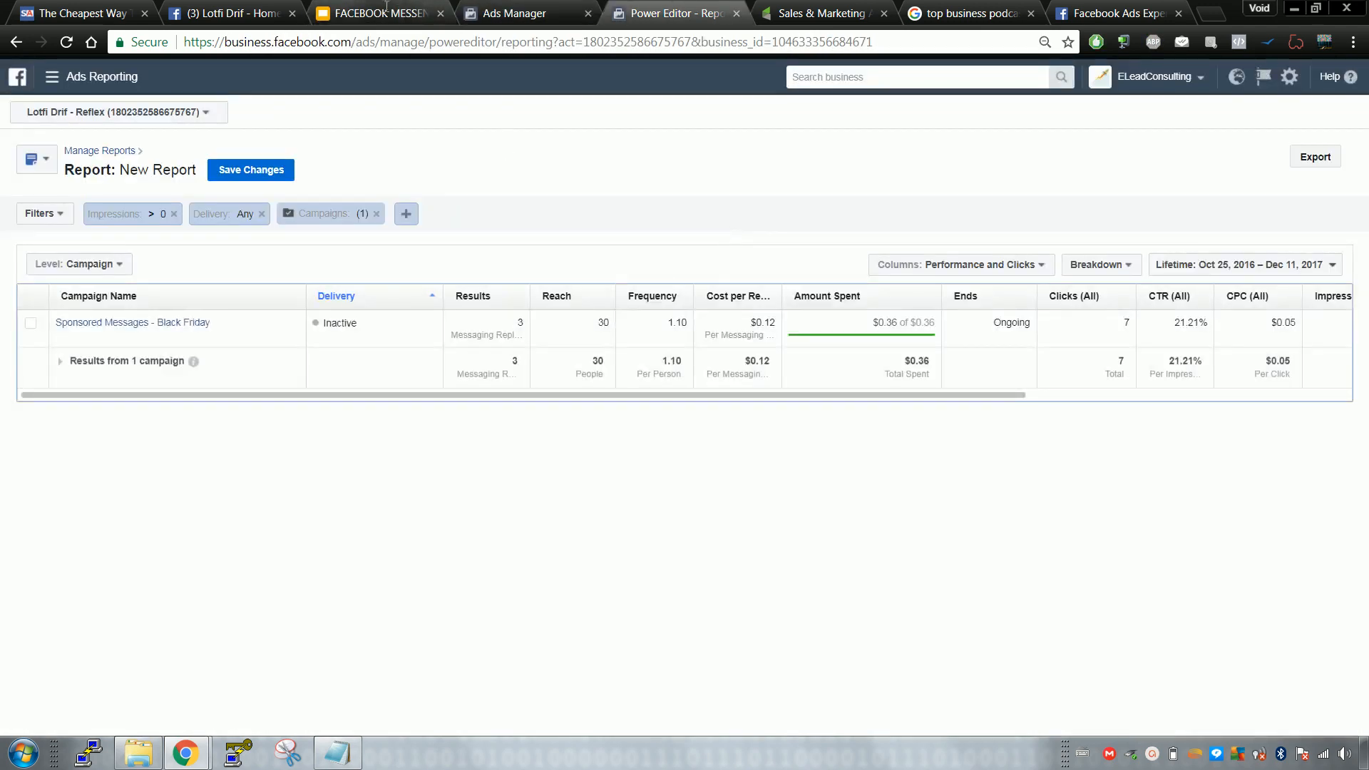
# - Return to the HACKS slide in Google Slides, place the cursor in its tip about personal messages, and glance at the ad again
pyautogui.click(403, 20)
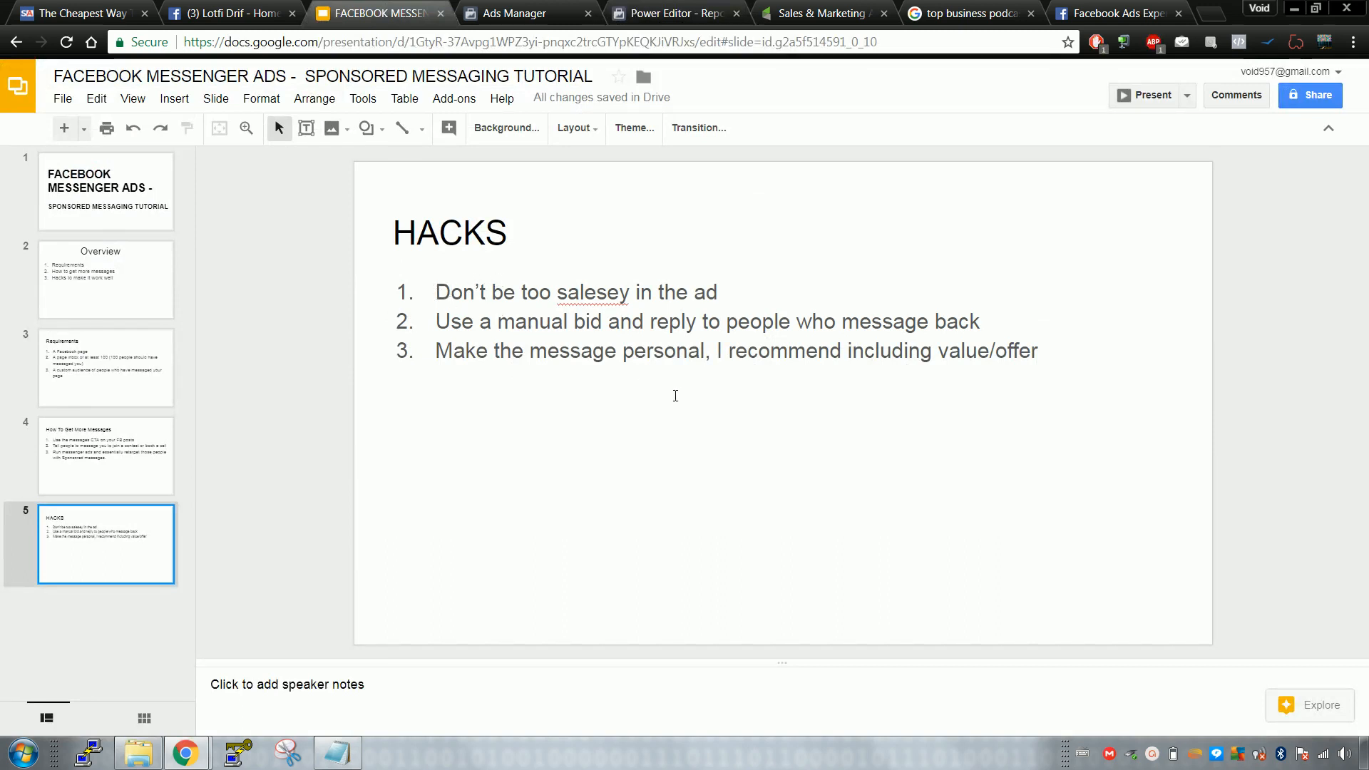
pyautogui.click(663, 332)
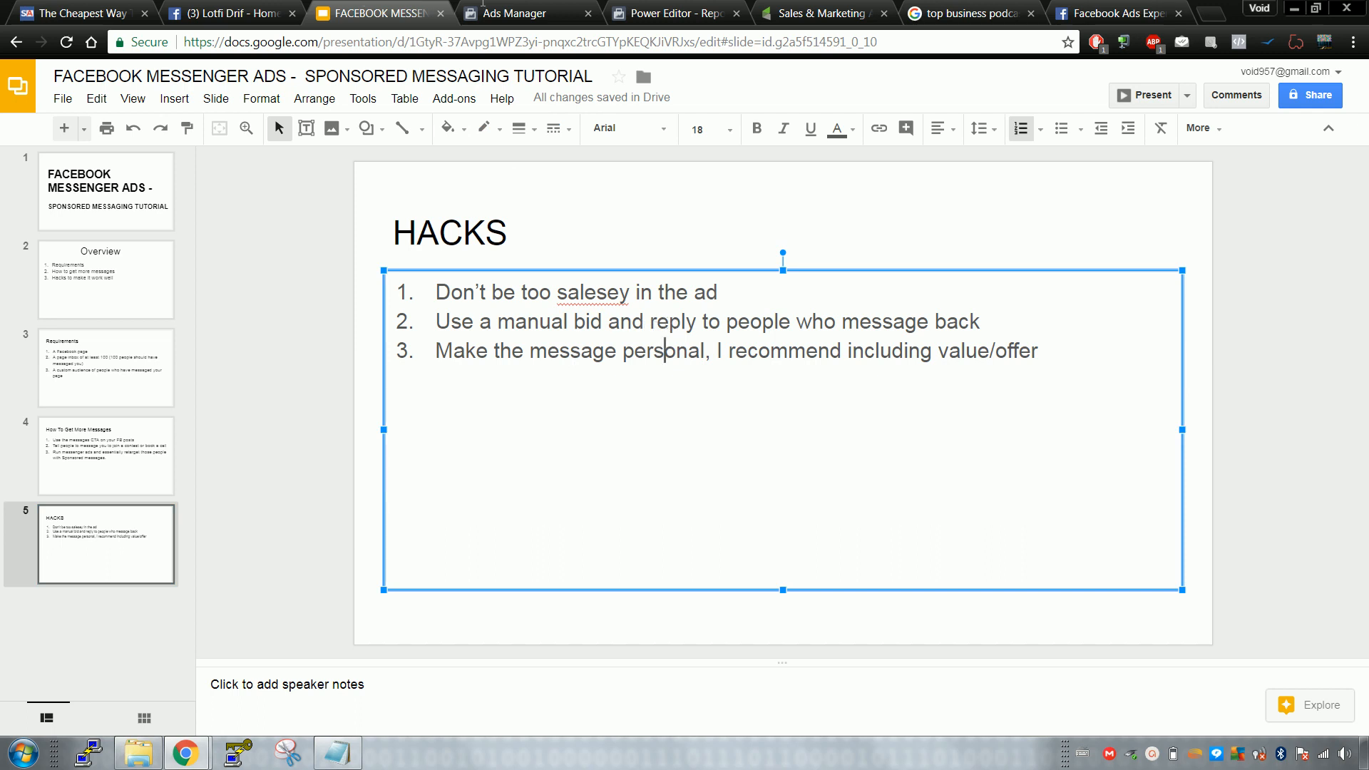
pyautogui.click(499, 13)
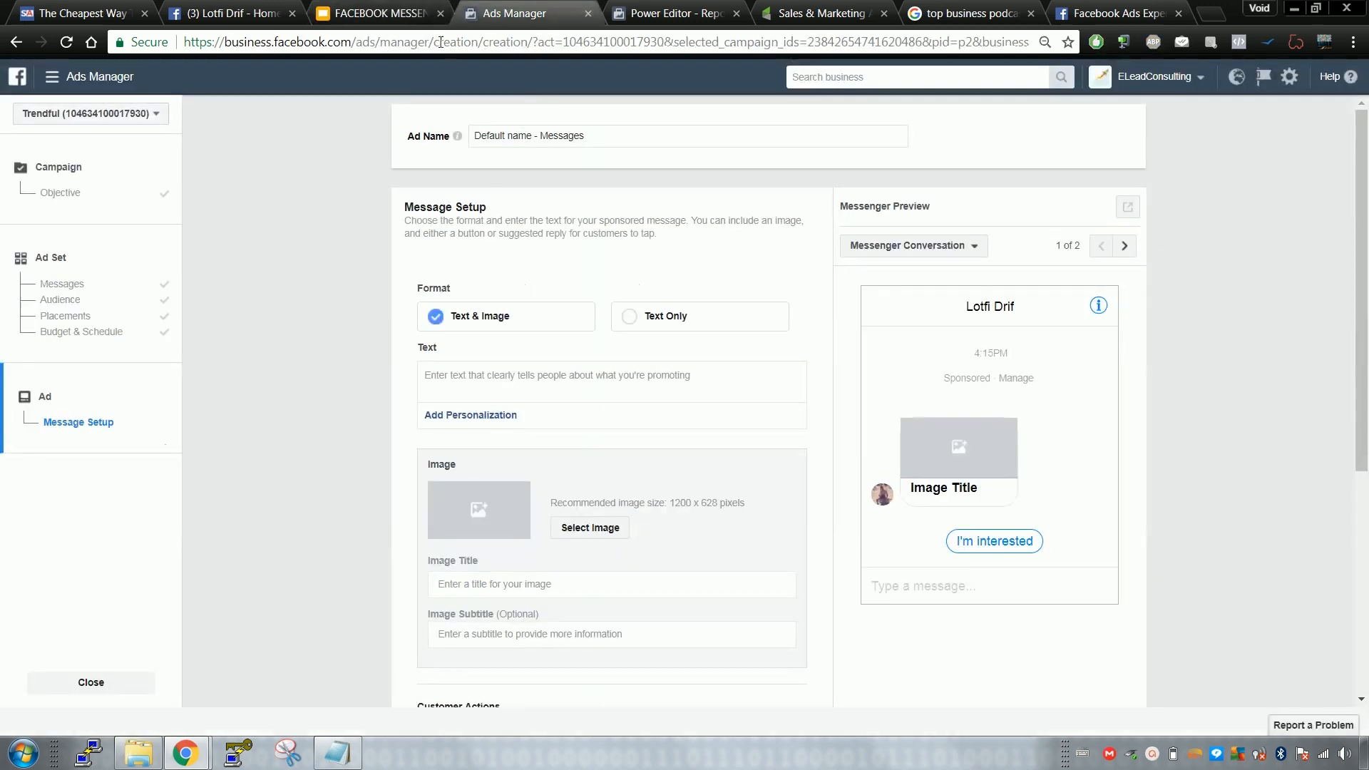
pyautogui.click(421, 12)
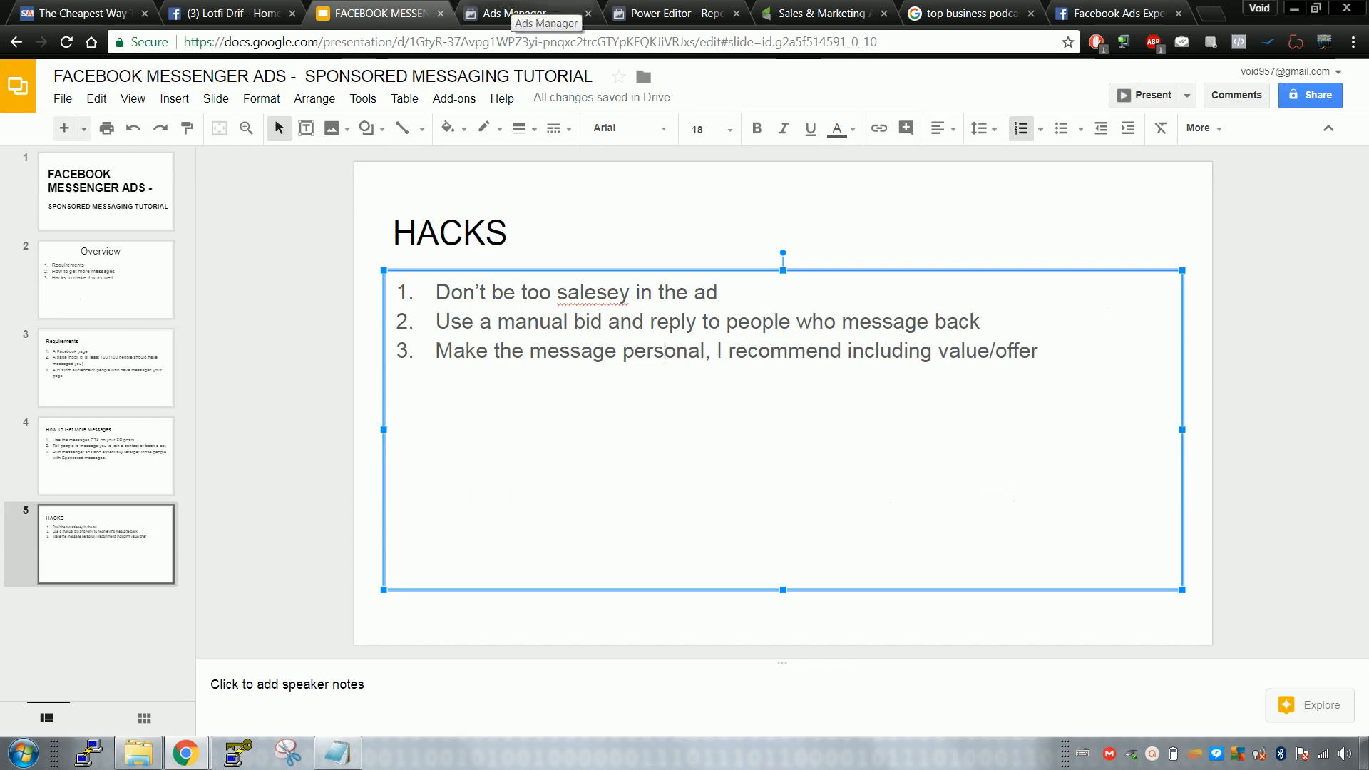